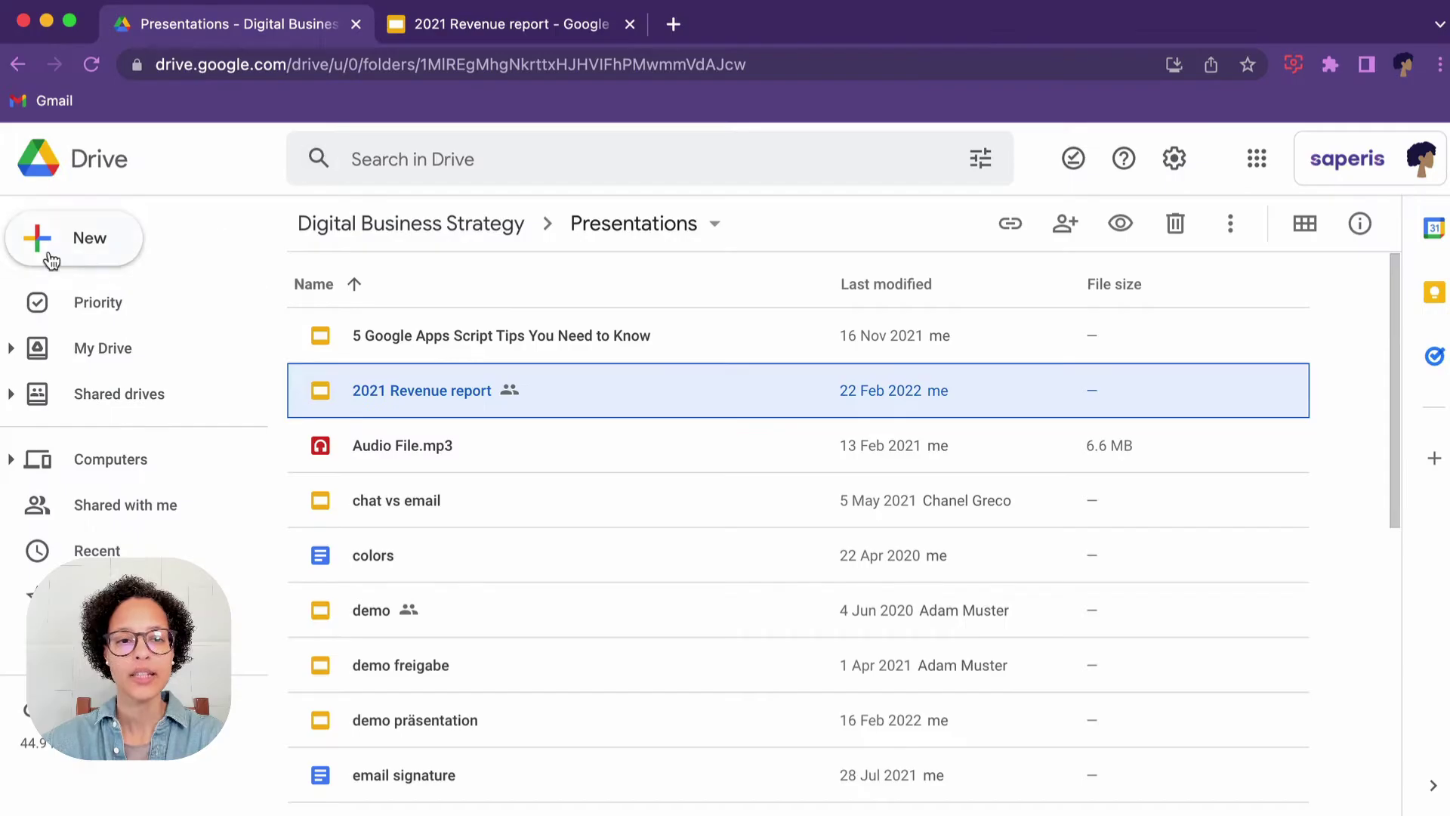
Create a new Google Slides presentation with the Coral theme, then switch to the 2021 Revenue report
{"action": "left_click", "coordinate": [47, 254]}
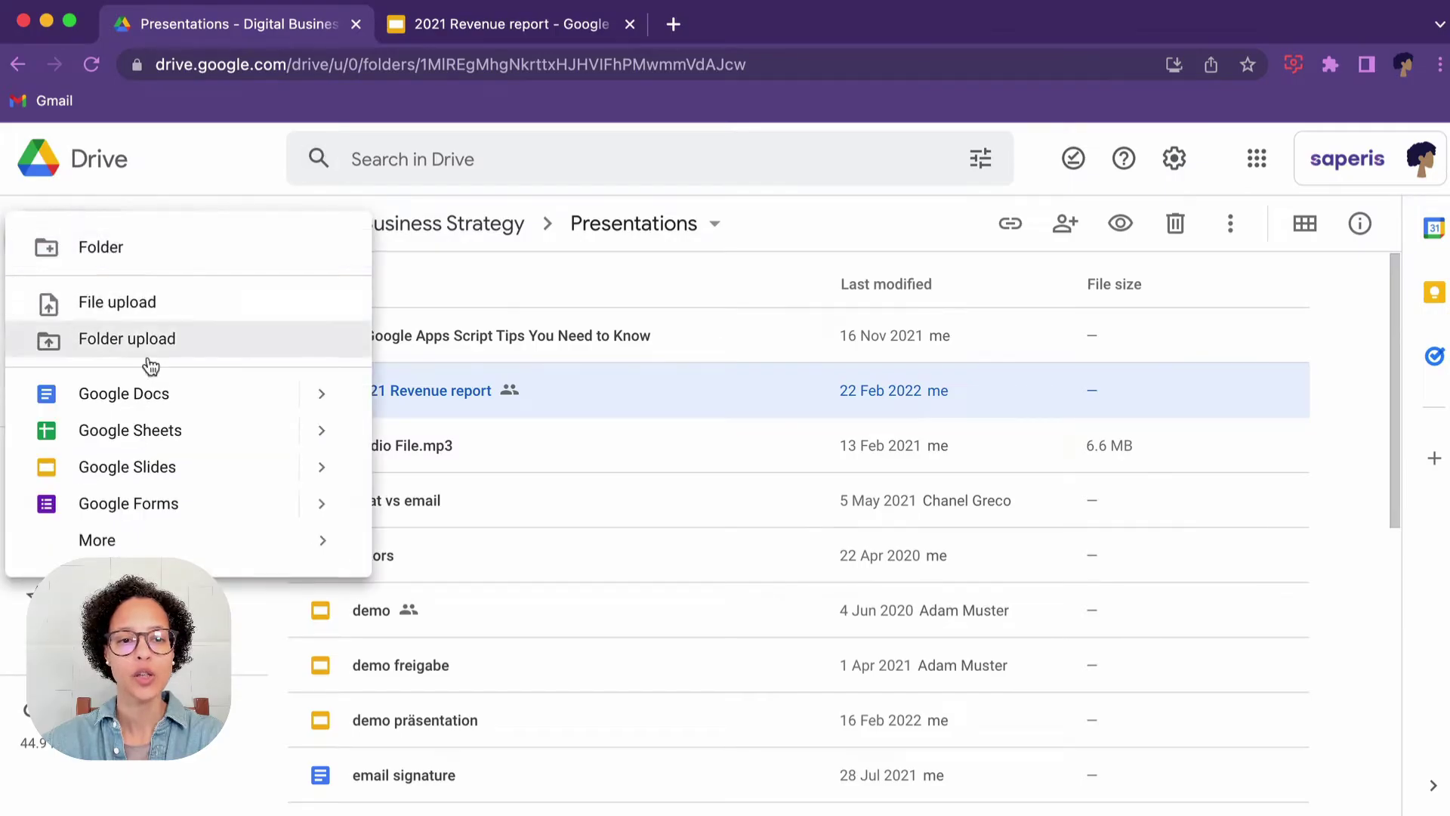
{"action": "left_click", "coordinate": [187, 471]}
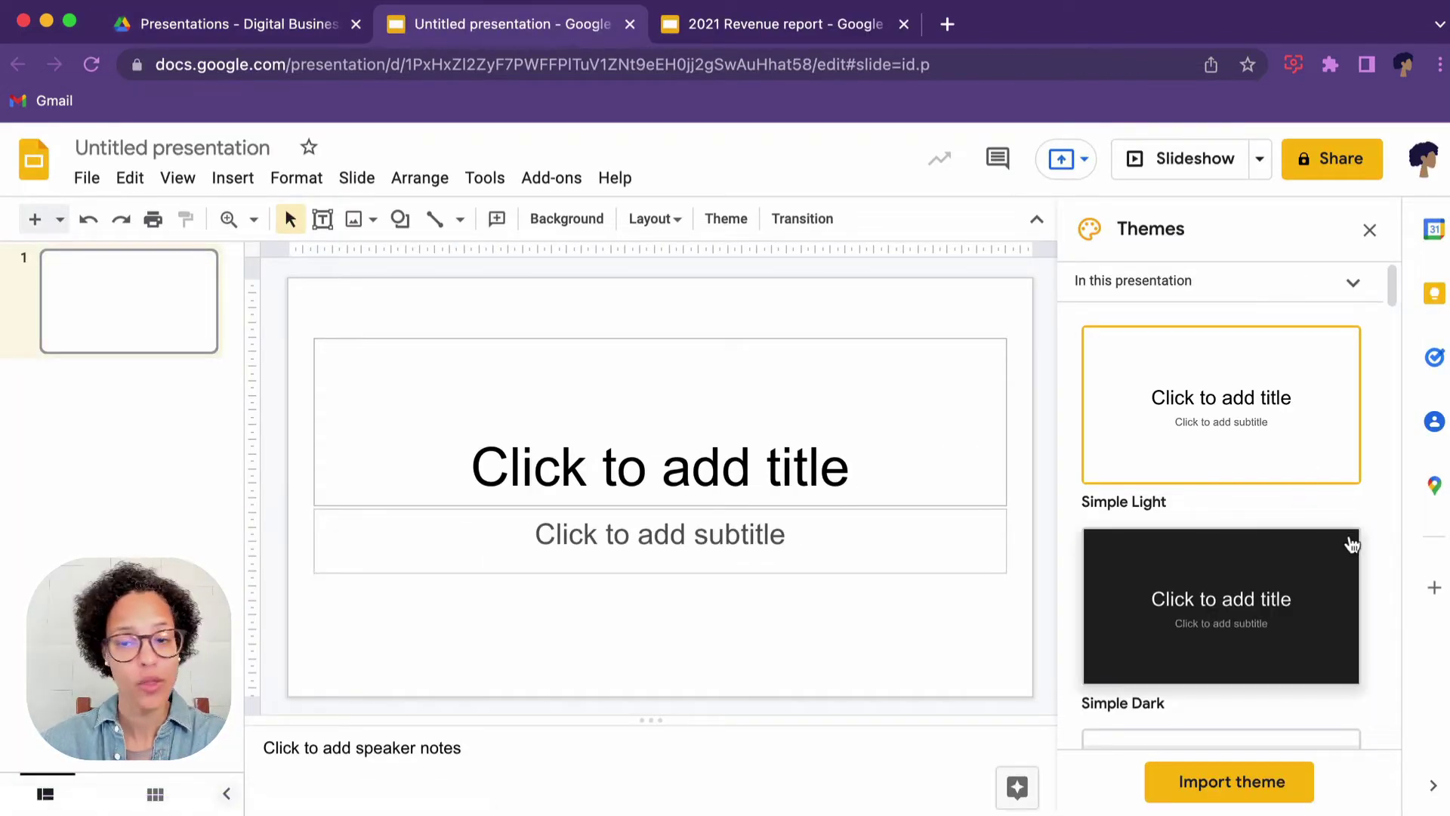
{"action": "scroll", "coordinate": [1382, 541], "scroll_direction": "down", "scroll_amount": 20}
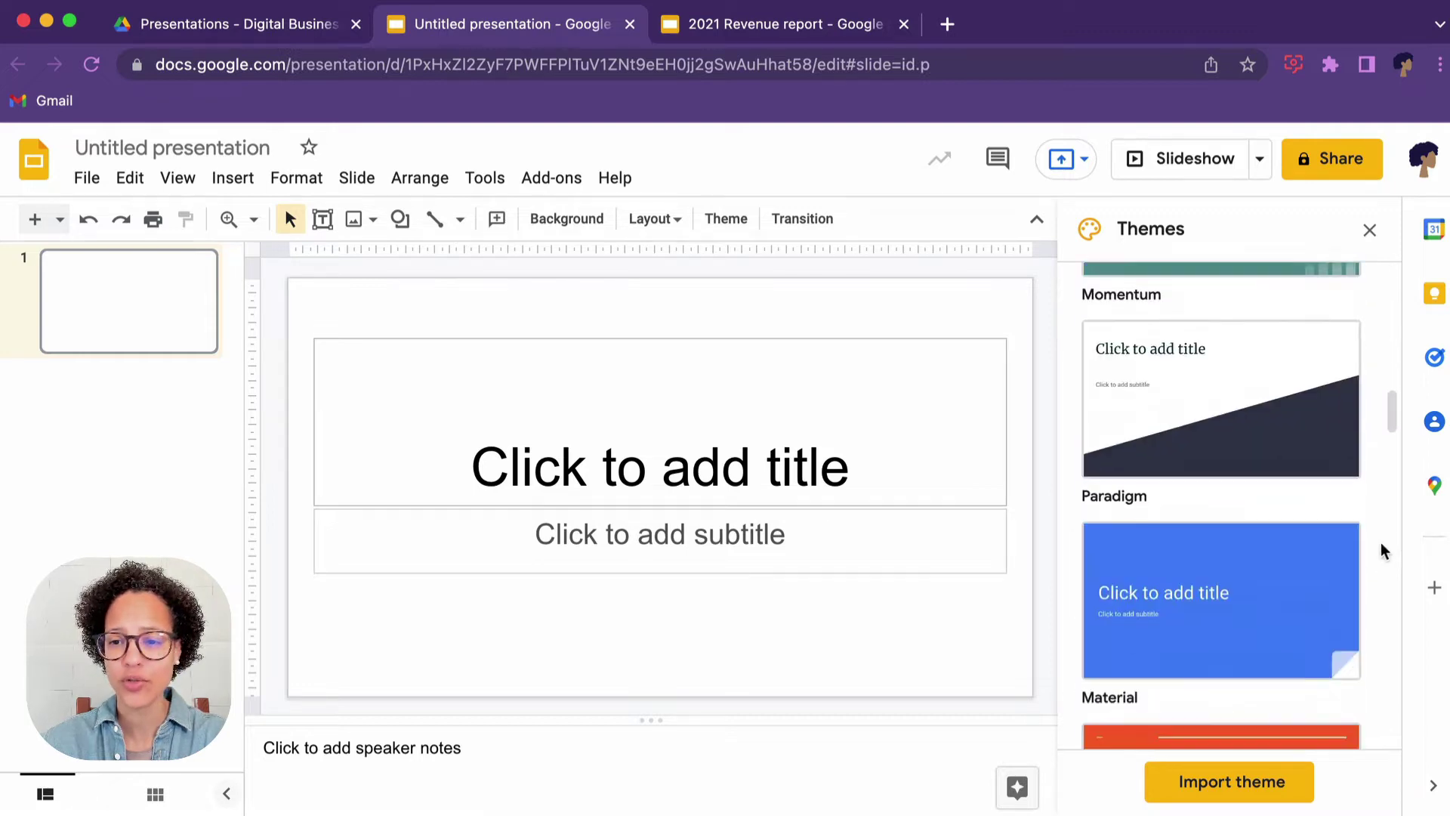
{"action": "scroll", "coordinate": [1380, 542], "scroll_direction": "down", "scroll_amount": 5}
{"action": "left_click", "coordinate": [1229, 479]}
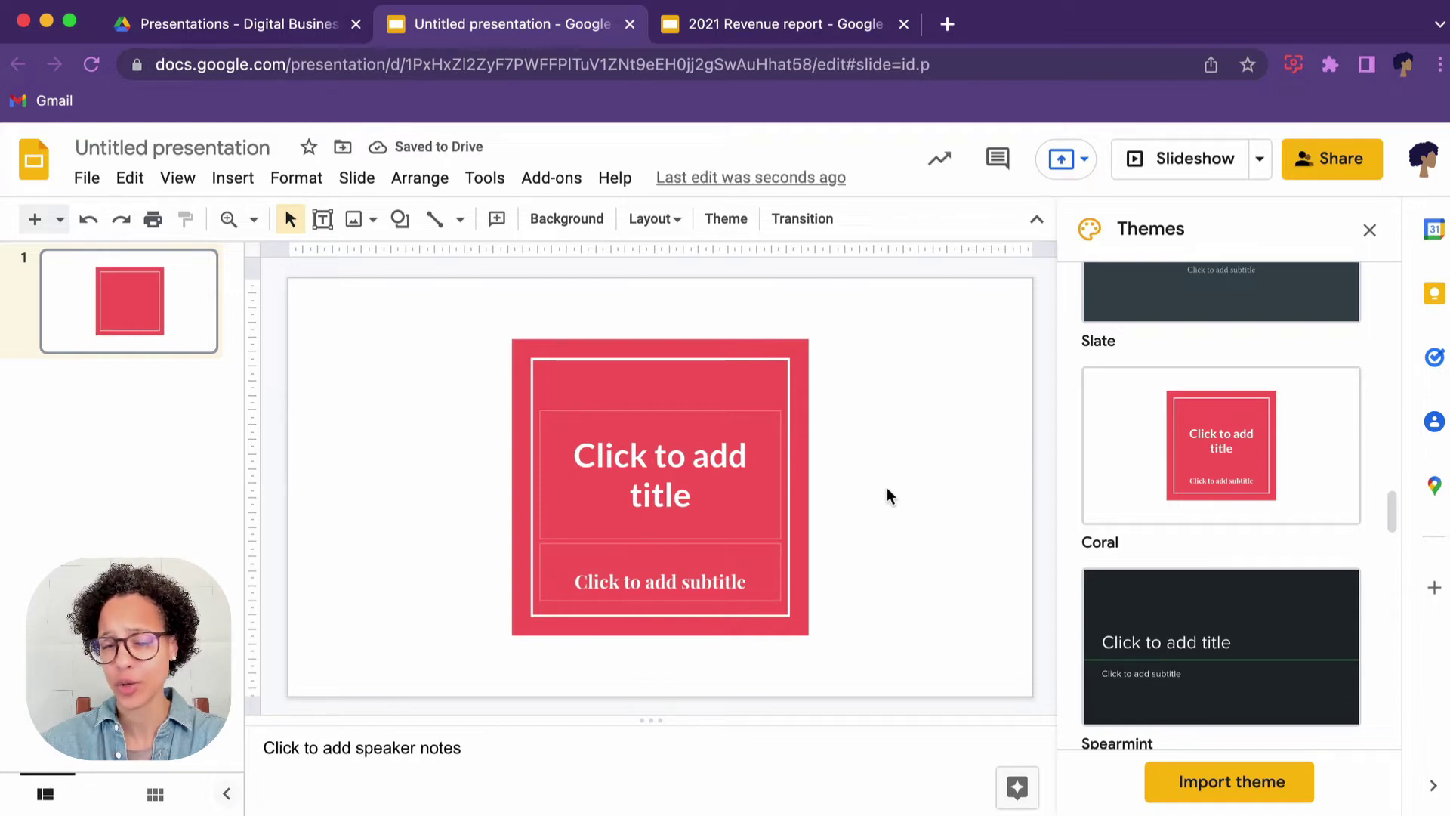
{"action": "left_click", "coordinate": [757, 32]}
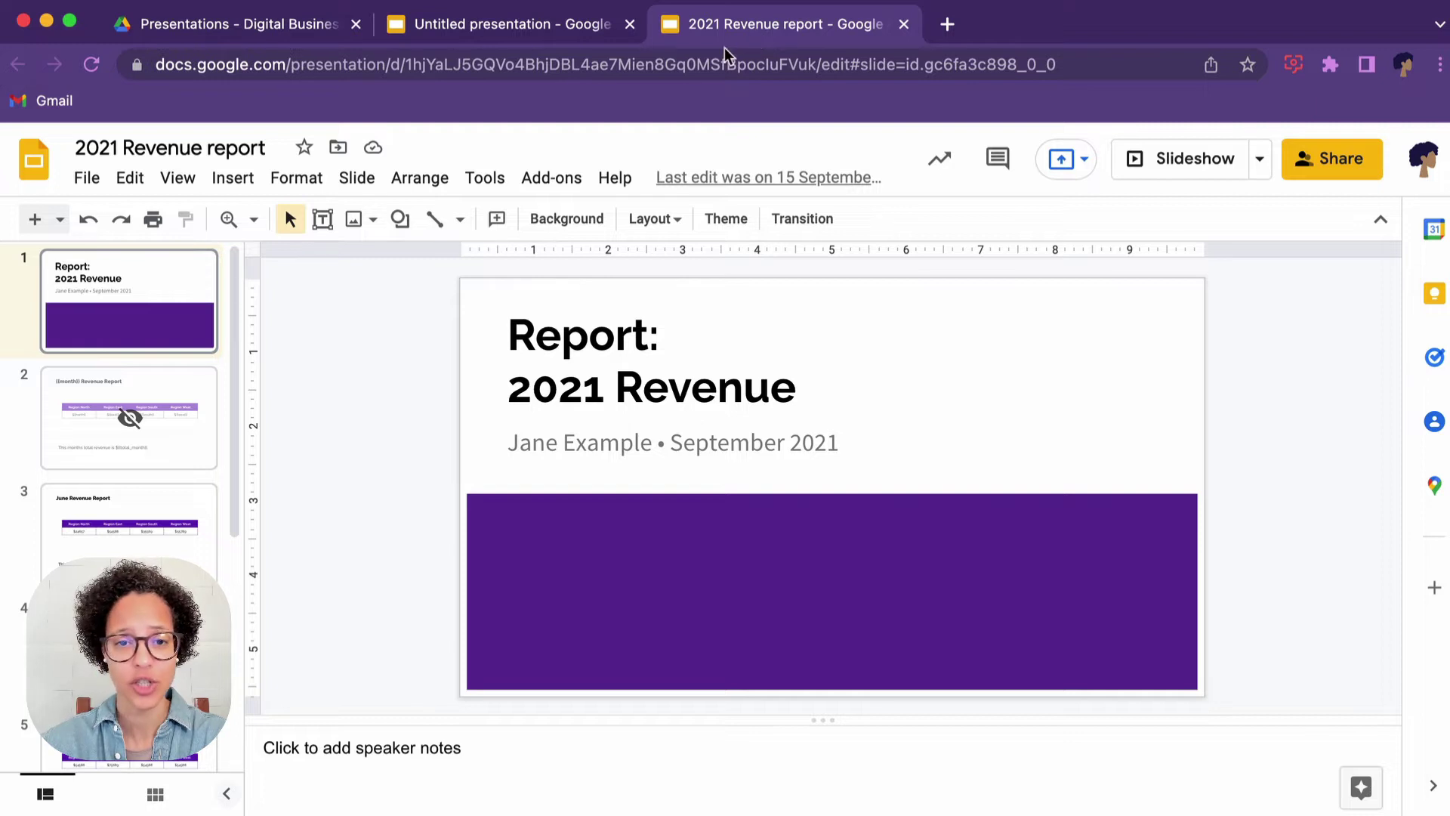
Change the 2021 Revenue report's theme to Simple Dark from Slide > Change theme
{"action": "left_click", "coordinate": [357, 177]}
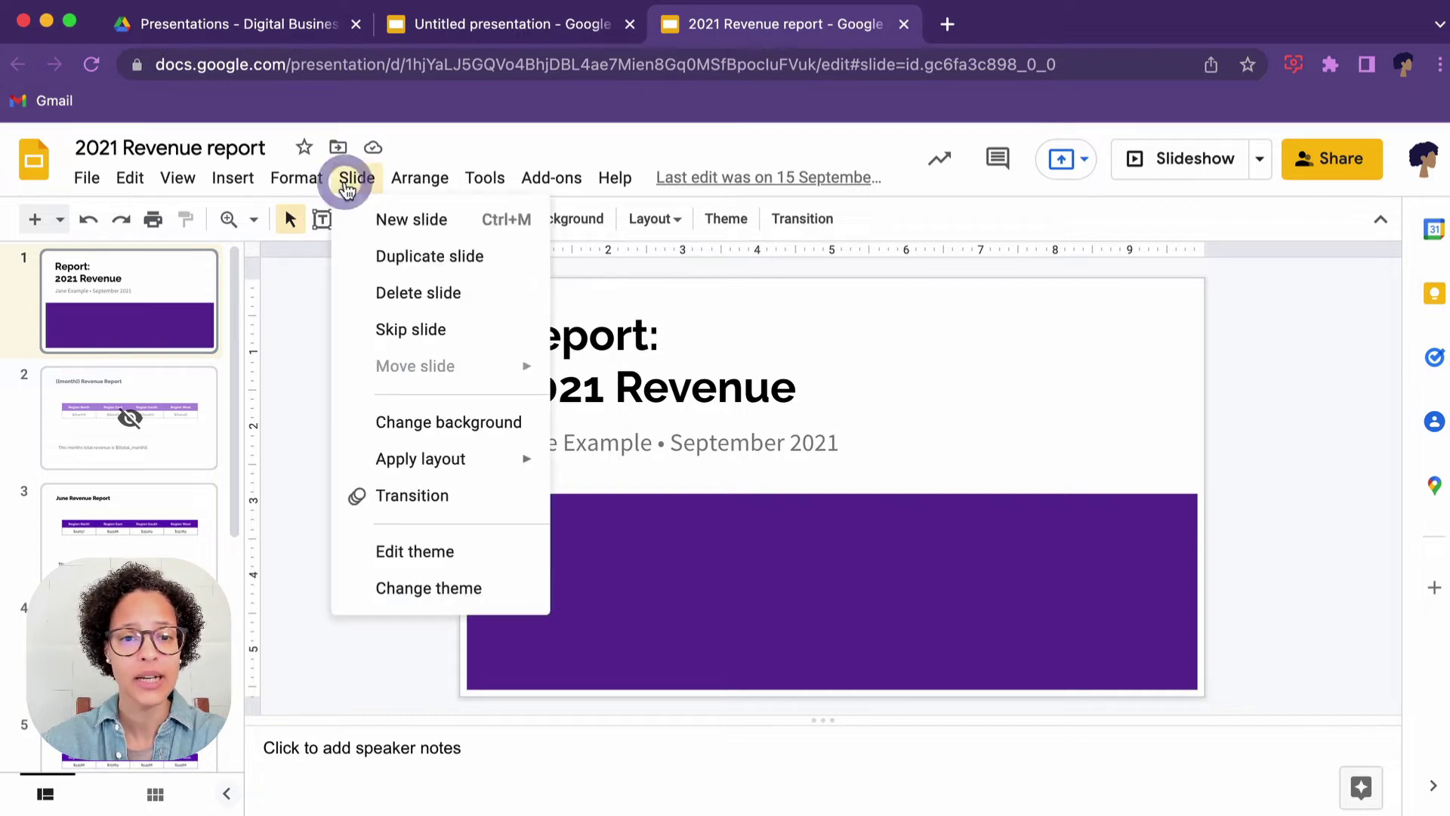
{"action": "left_click", "coordinate": [476, 593]}
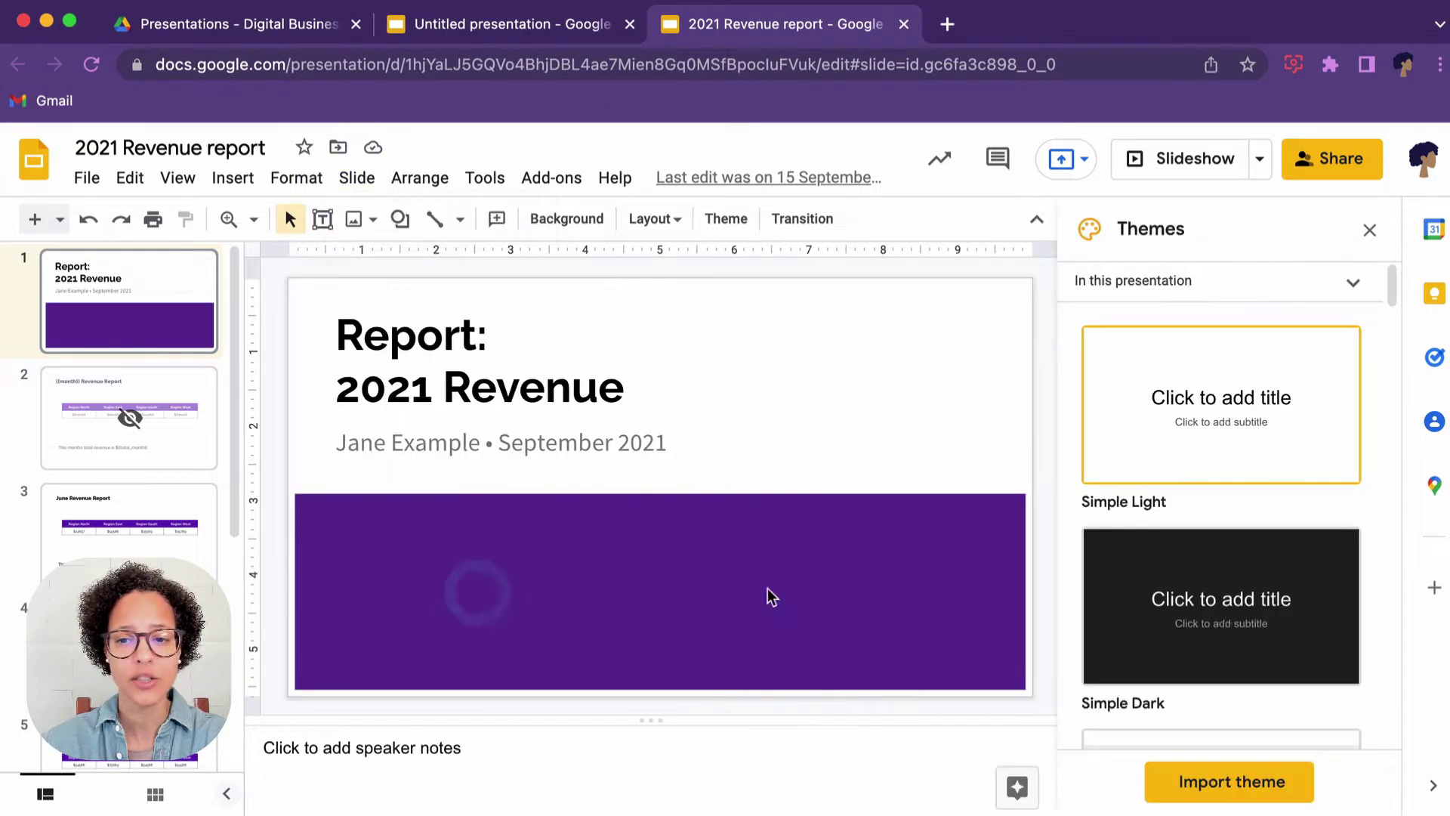
{"action": "left_click", "coordinate": [1244, 616]}
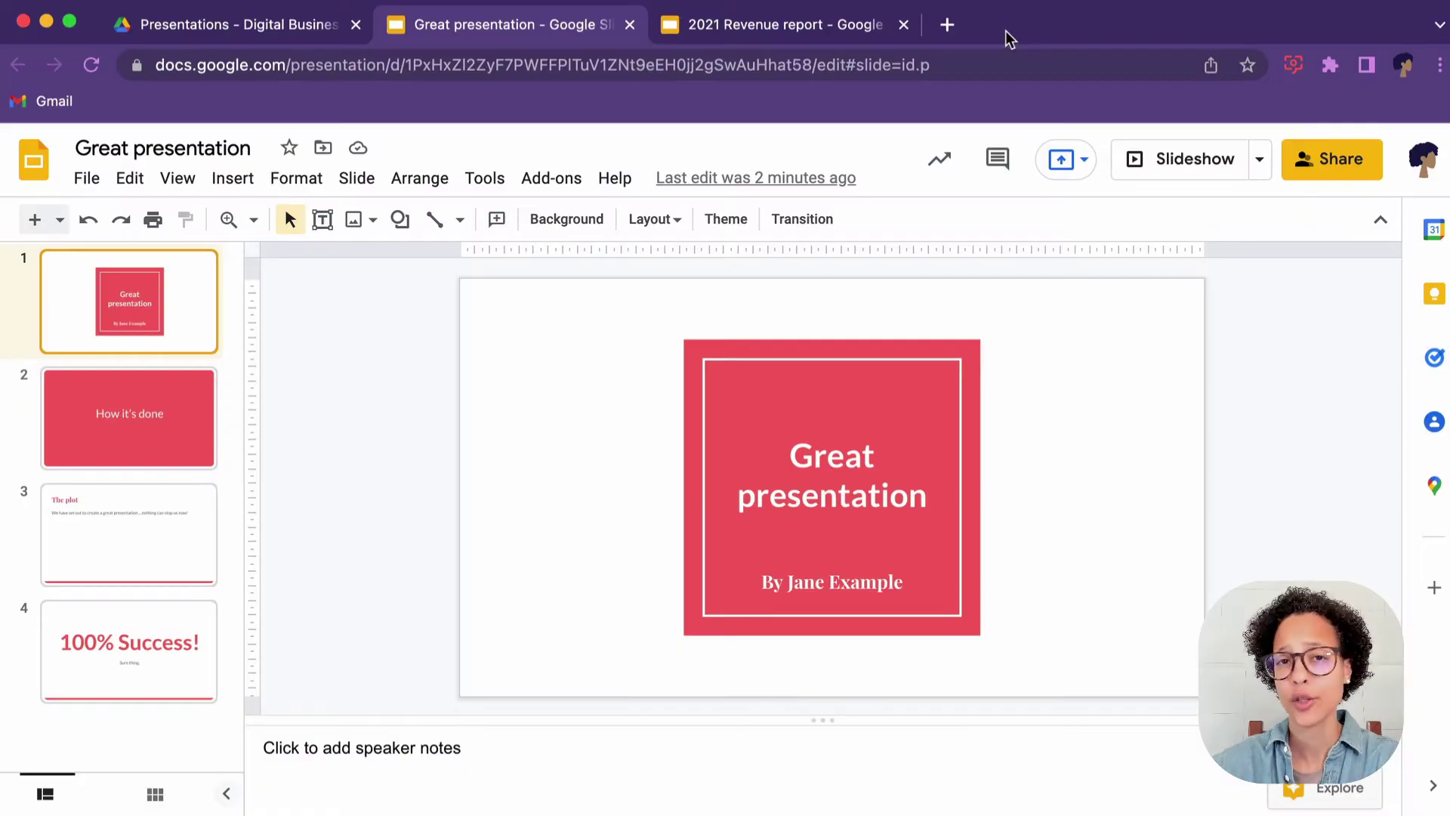
Open the Coral theme builder and select the master Theme slide
{"action": "left_click", "coordinate": [356, 189]}
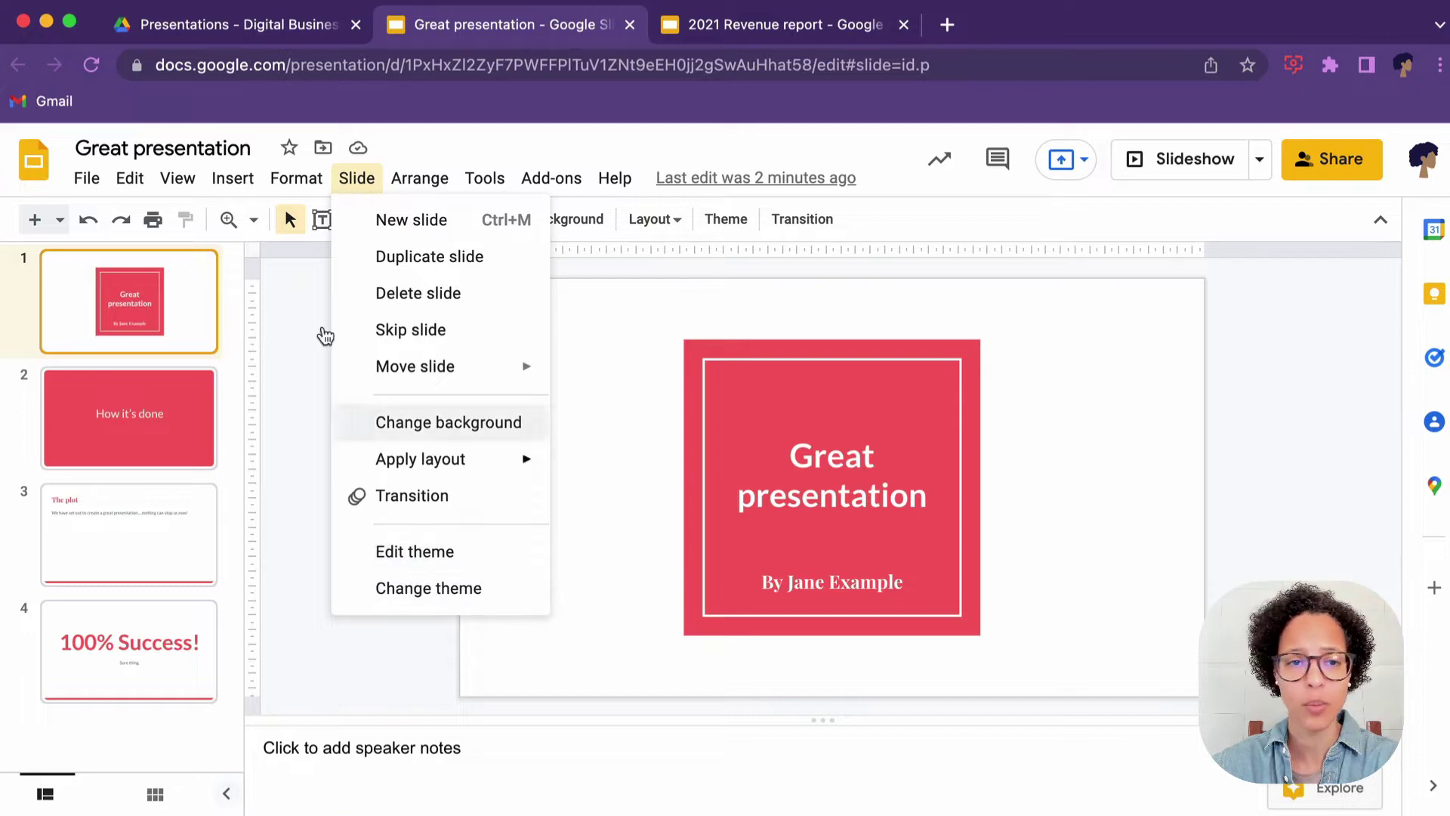
{"action": "mouse_move", "coordinate": [175, 183]}
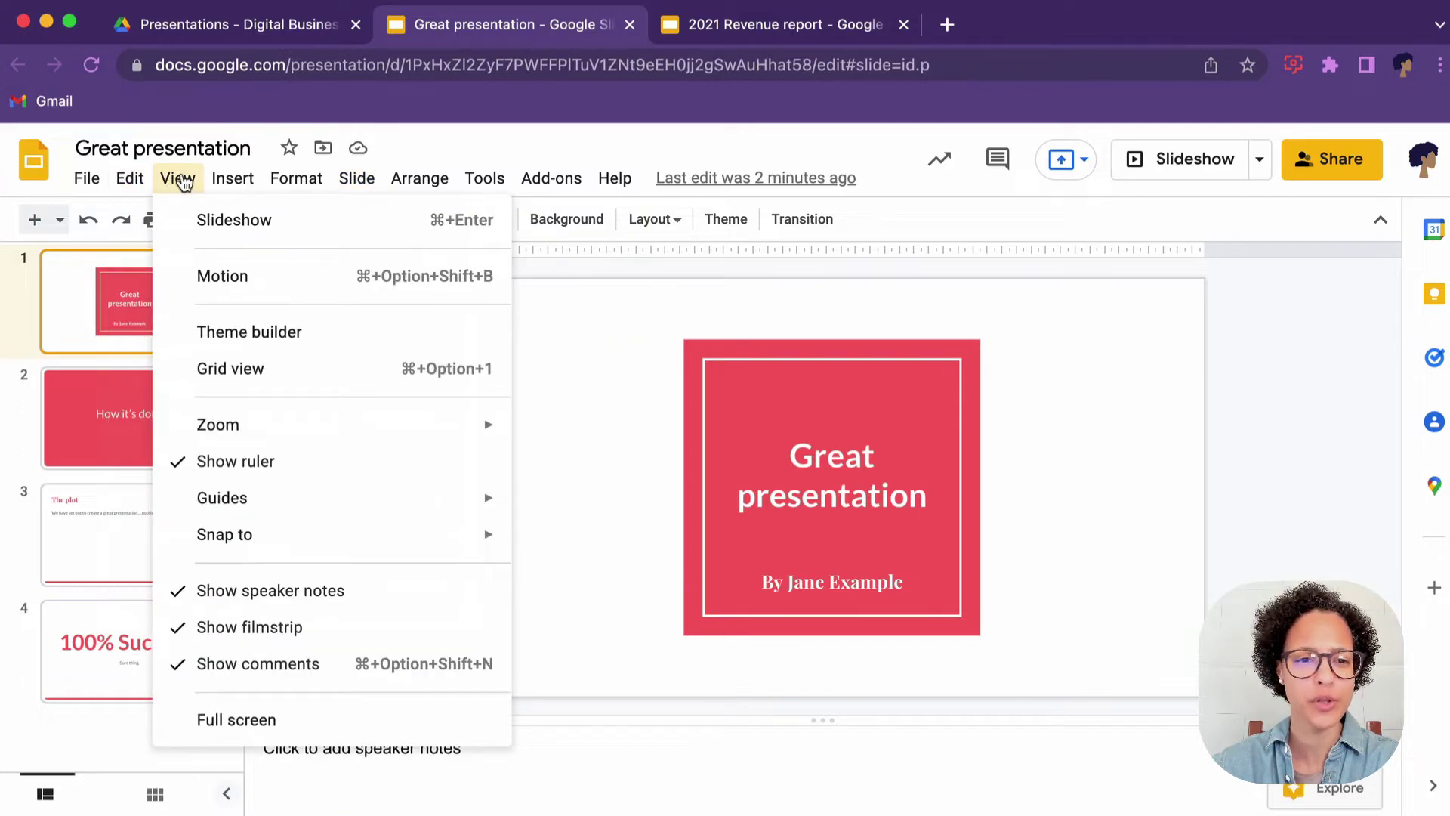
{"action": "left_click", "coordinate": [306, 336]}
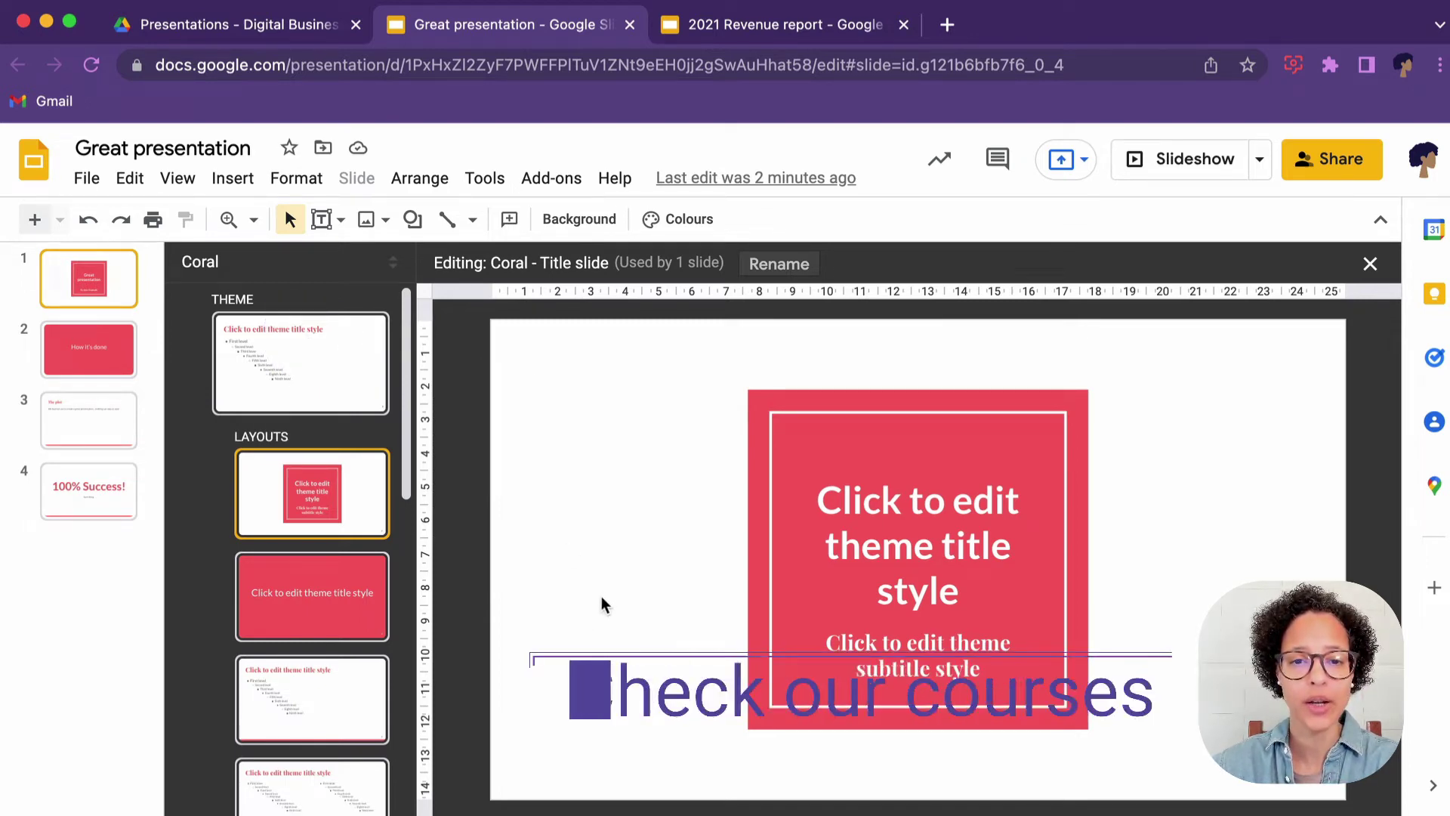
{"action": "left_click", "coordinate": [360, 378]}
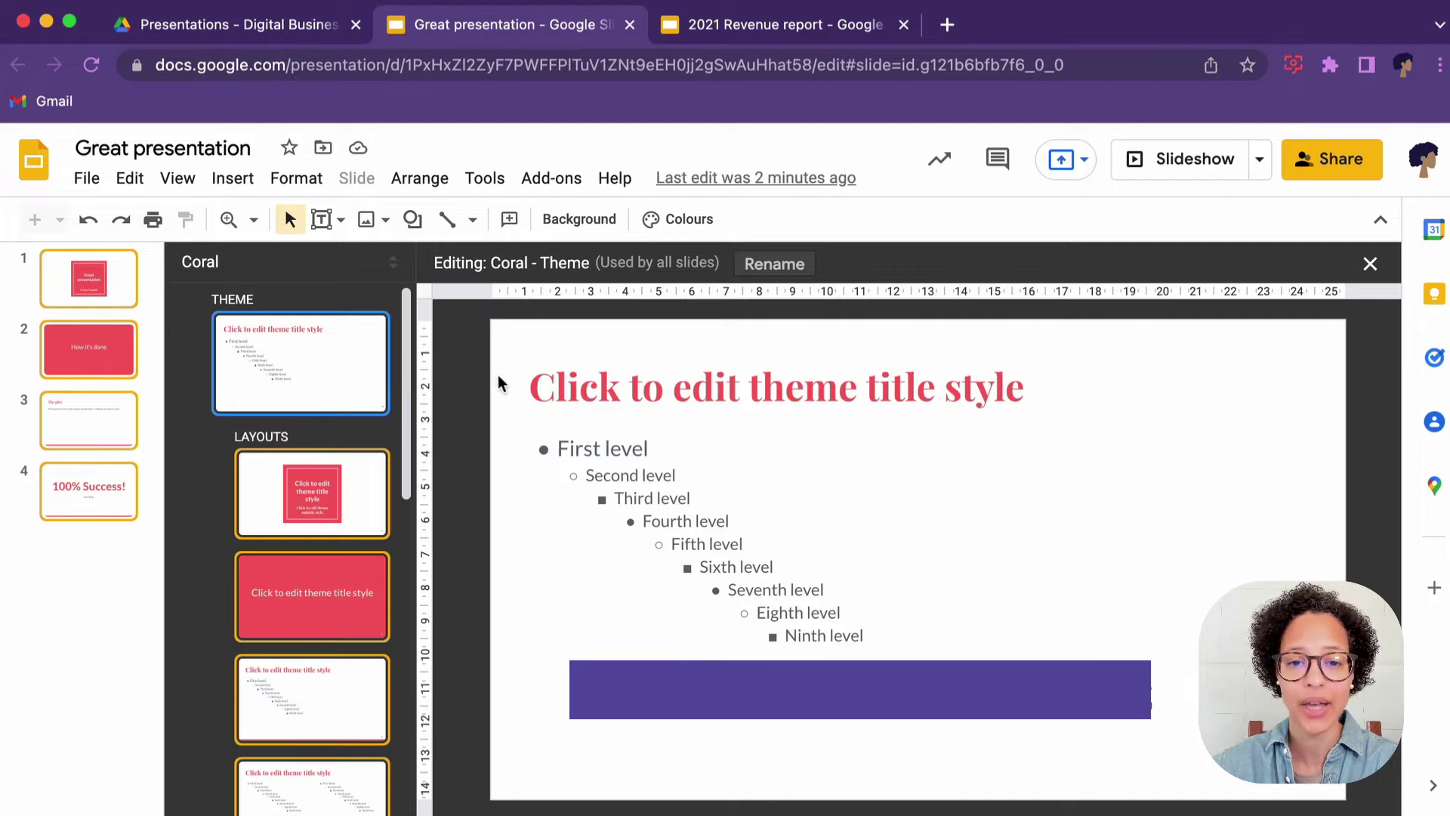
Change the Coral master title text font to Metal Mania
{"action": "triple_click", "coordinate": [614, 387]}
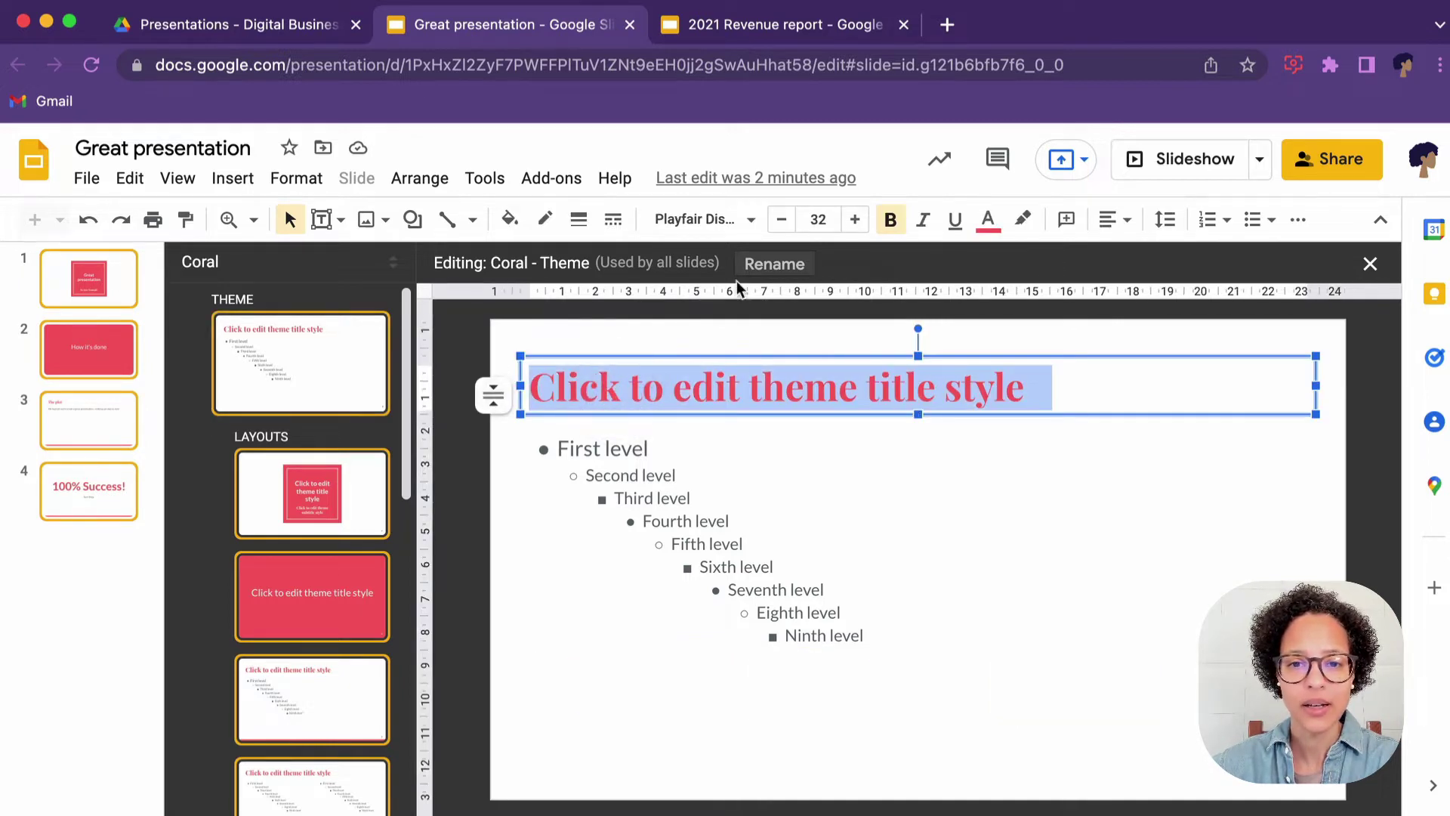
{"action": "left_click", "coordinate": [747, 220]}
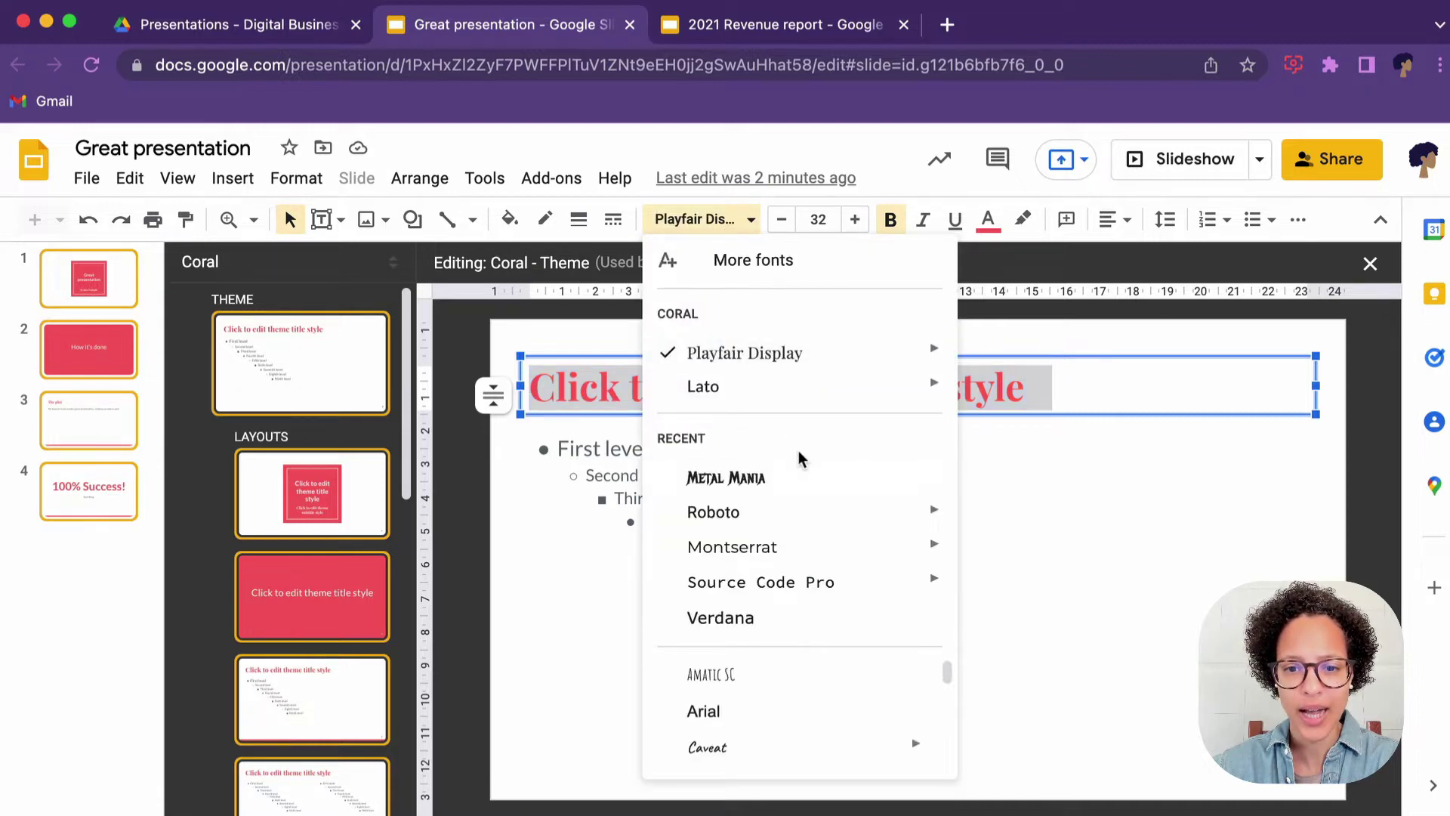
{"action": "left_click", "coordinate": [760, 483]}
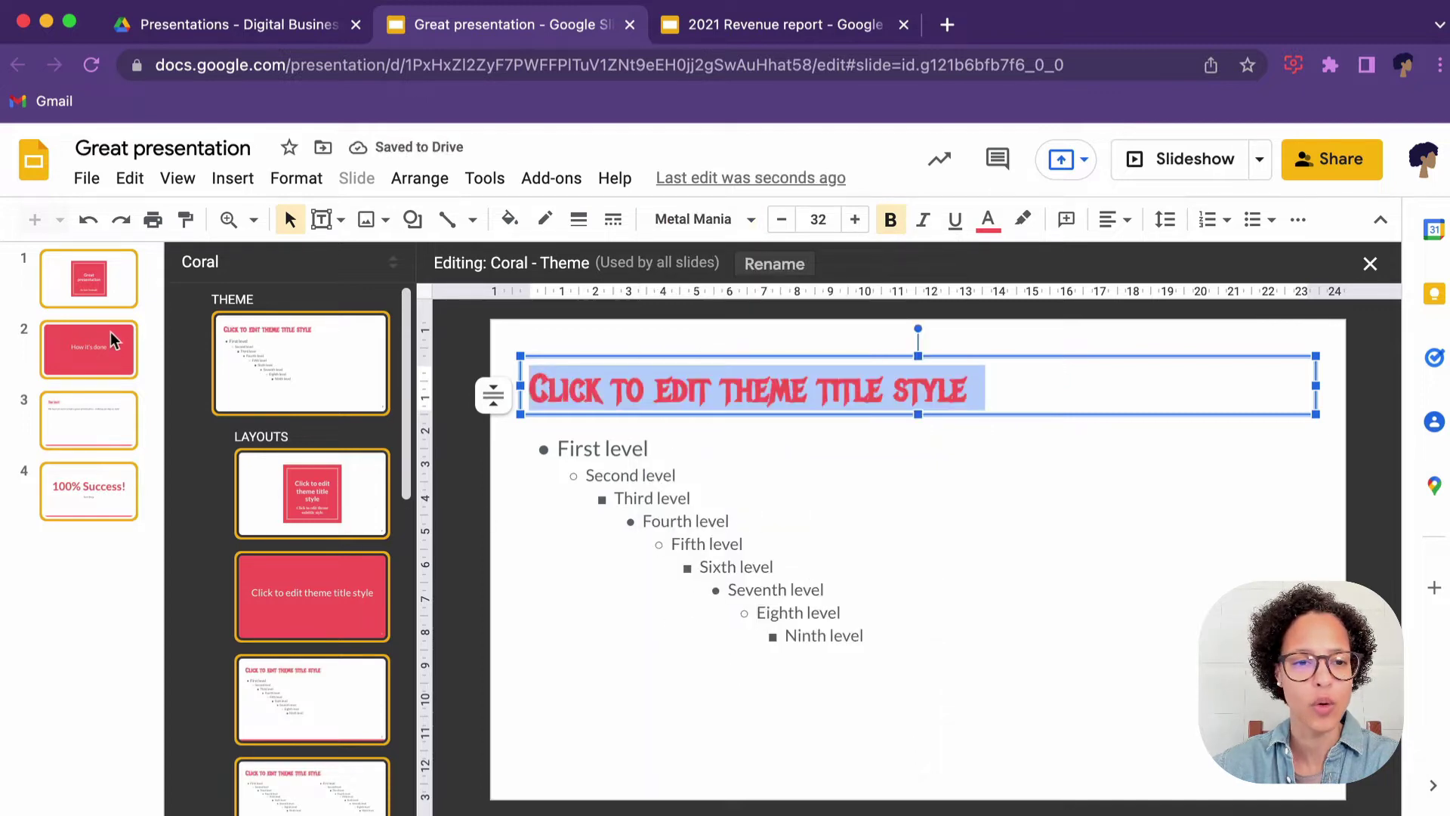
Check the Metal Mania titles on The plot and the title slide, then open the Slide menu
{"action": "left_click", "coordinate": [90, 275]}
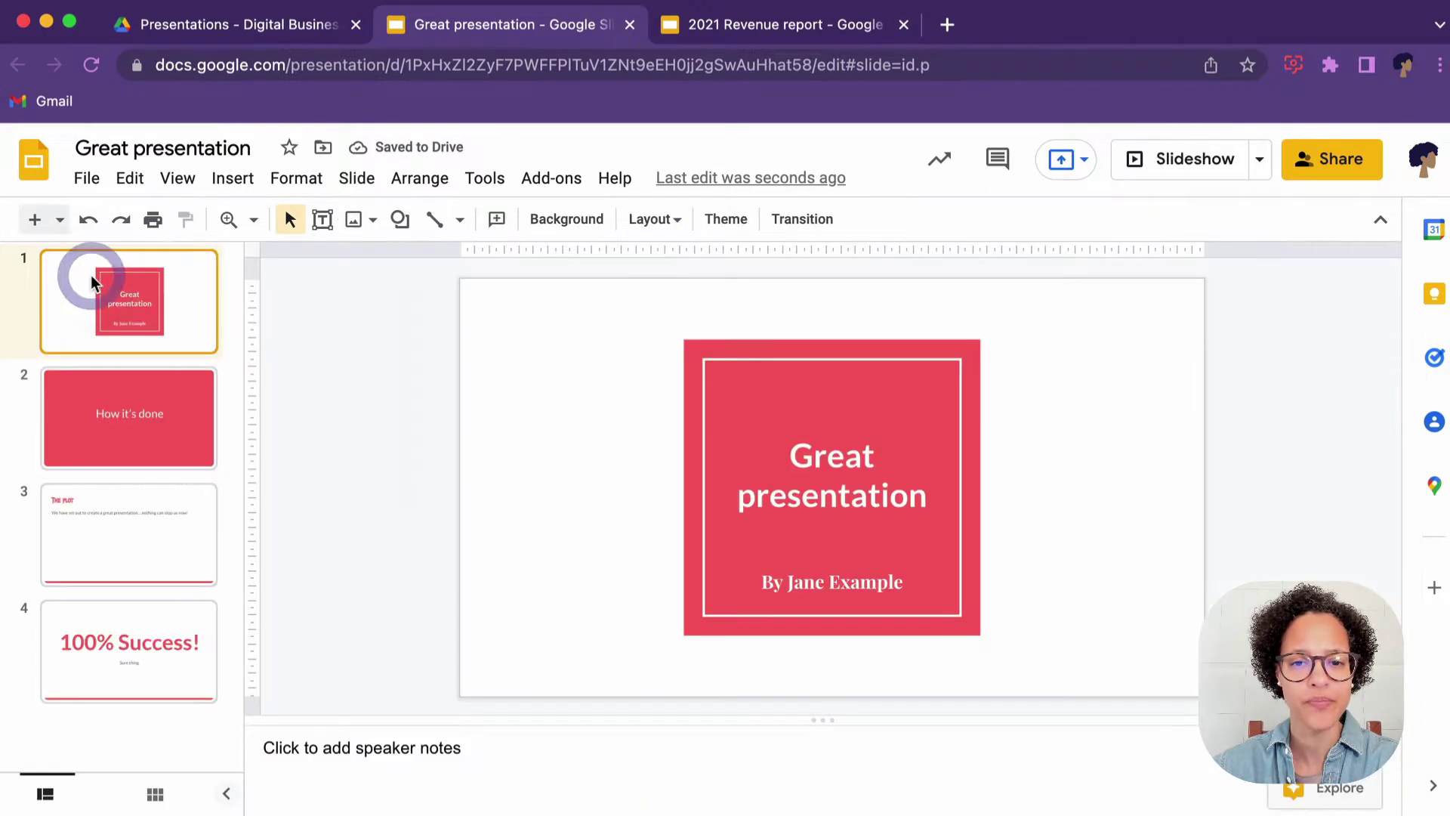
{"action": "left_click", "coordinate": [83, 533]}
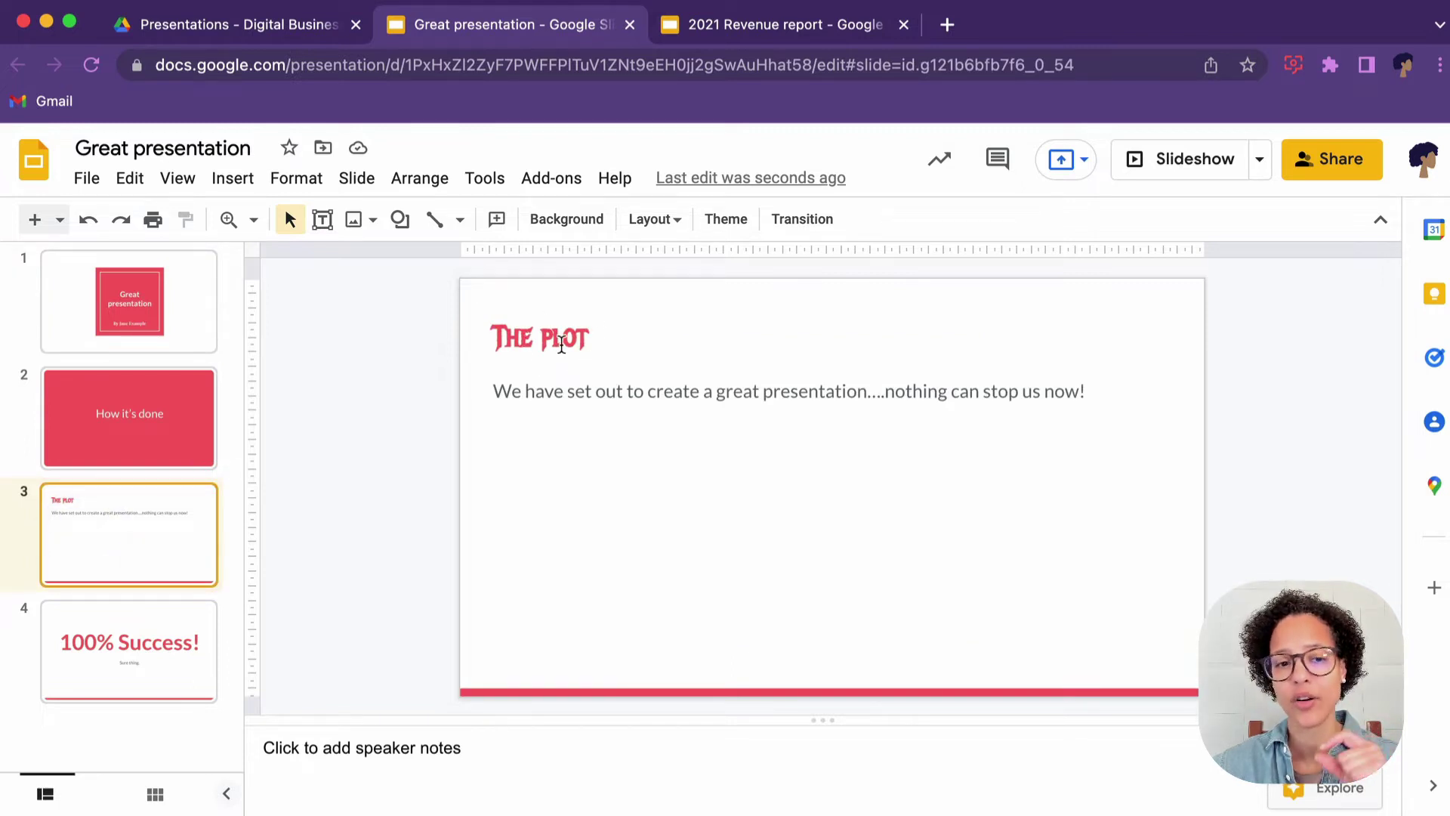
{"action": "left_click", "coordinate": [191, 315]}
{"action": "left_click", "coordinate": [367, 182]}
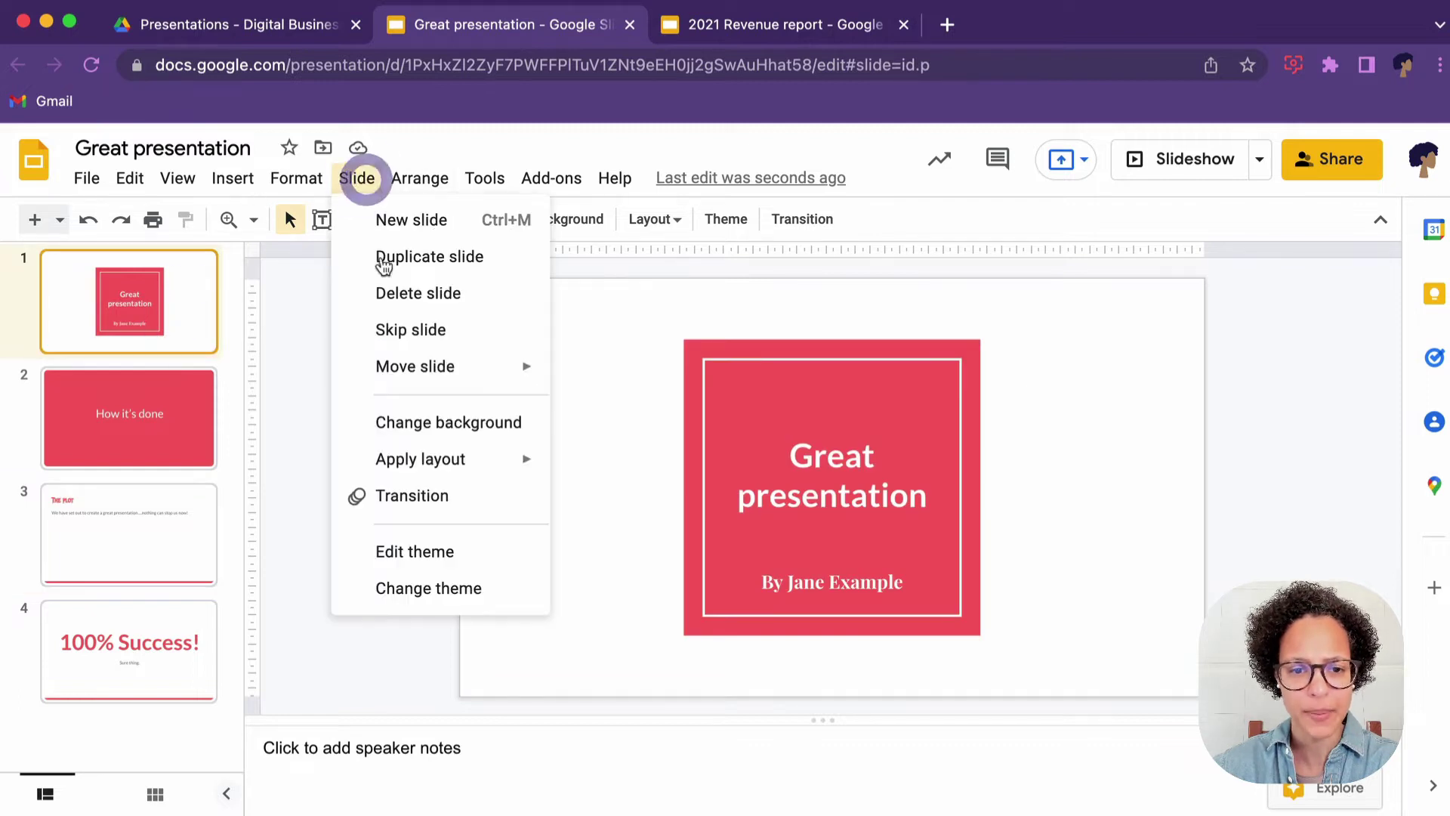
Reopen the theme editor on the Coral master Theme slide
{"action": "mouse_move", "coordinate": [489, 186]}
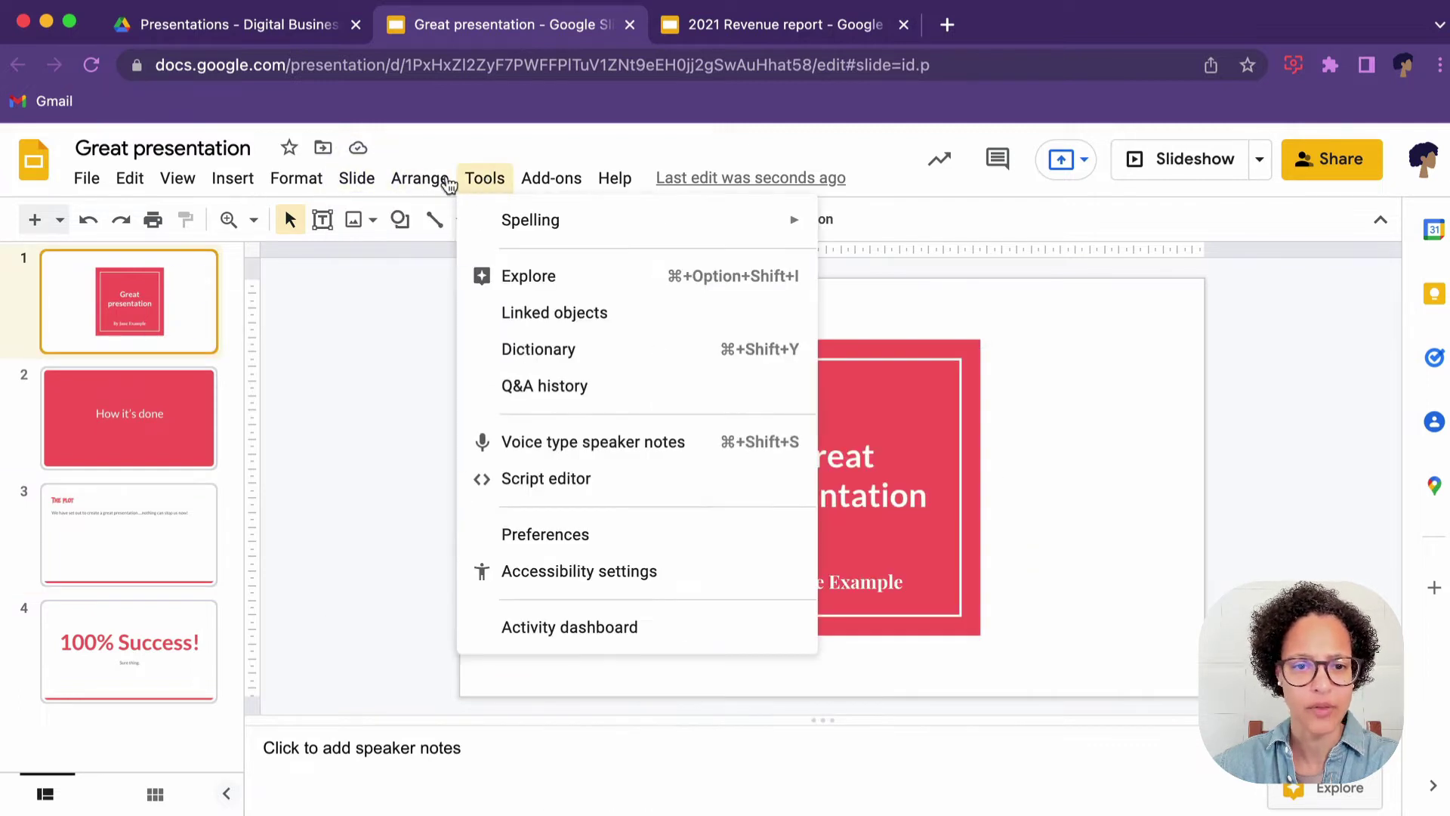
{"action": "mouse_move", "coordinate": [356, 180]}
{"action": "left_click", "coordinate": [402, 552]}
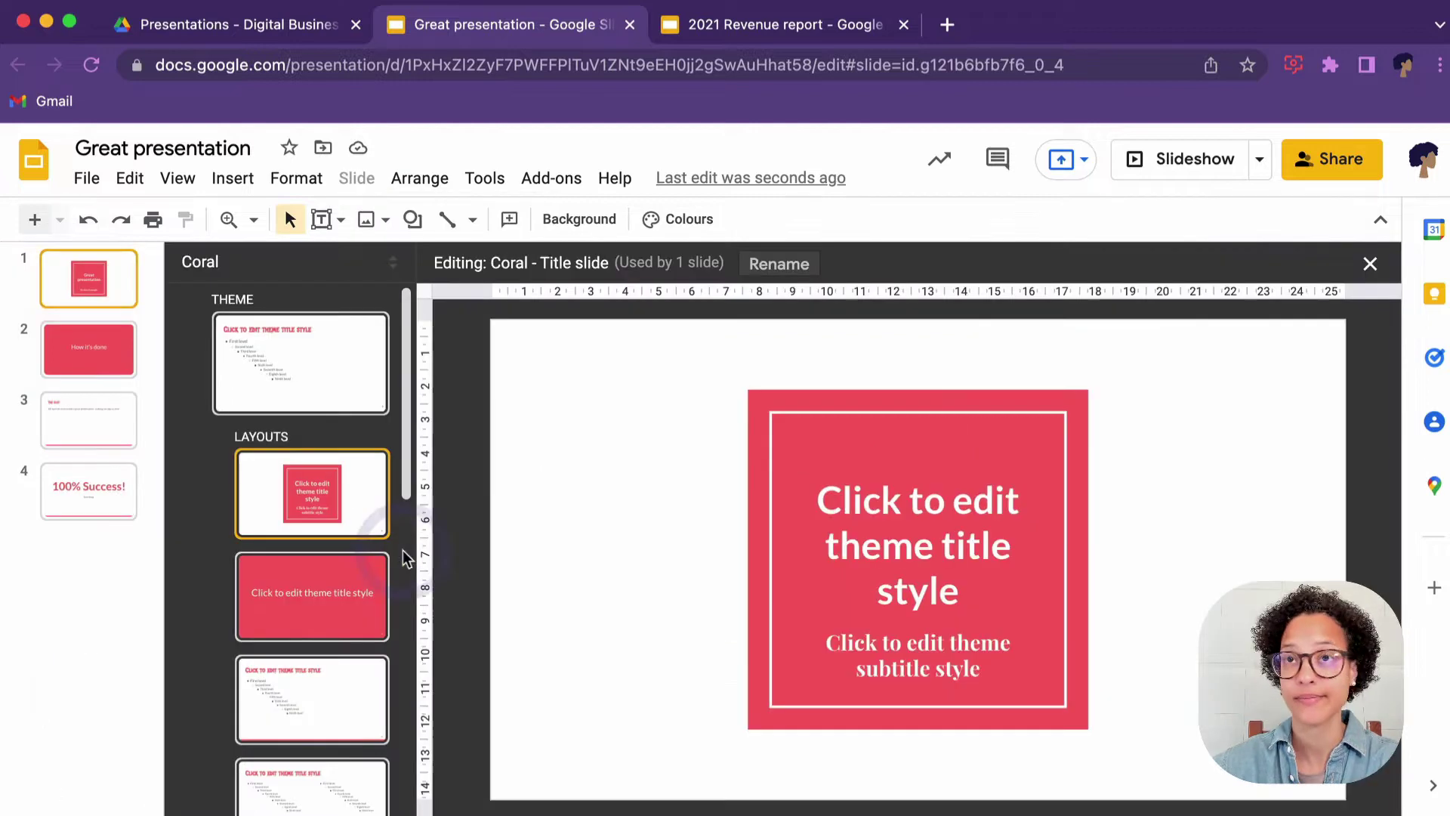
{"action": "left_click", "coordinate": [257, 340]}
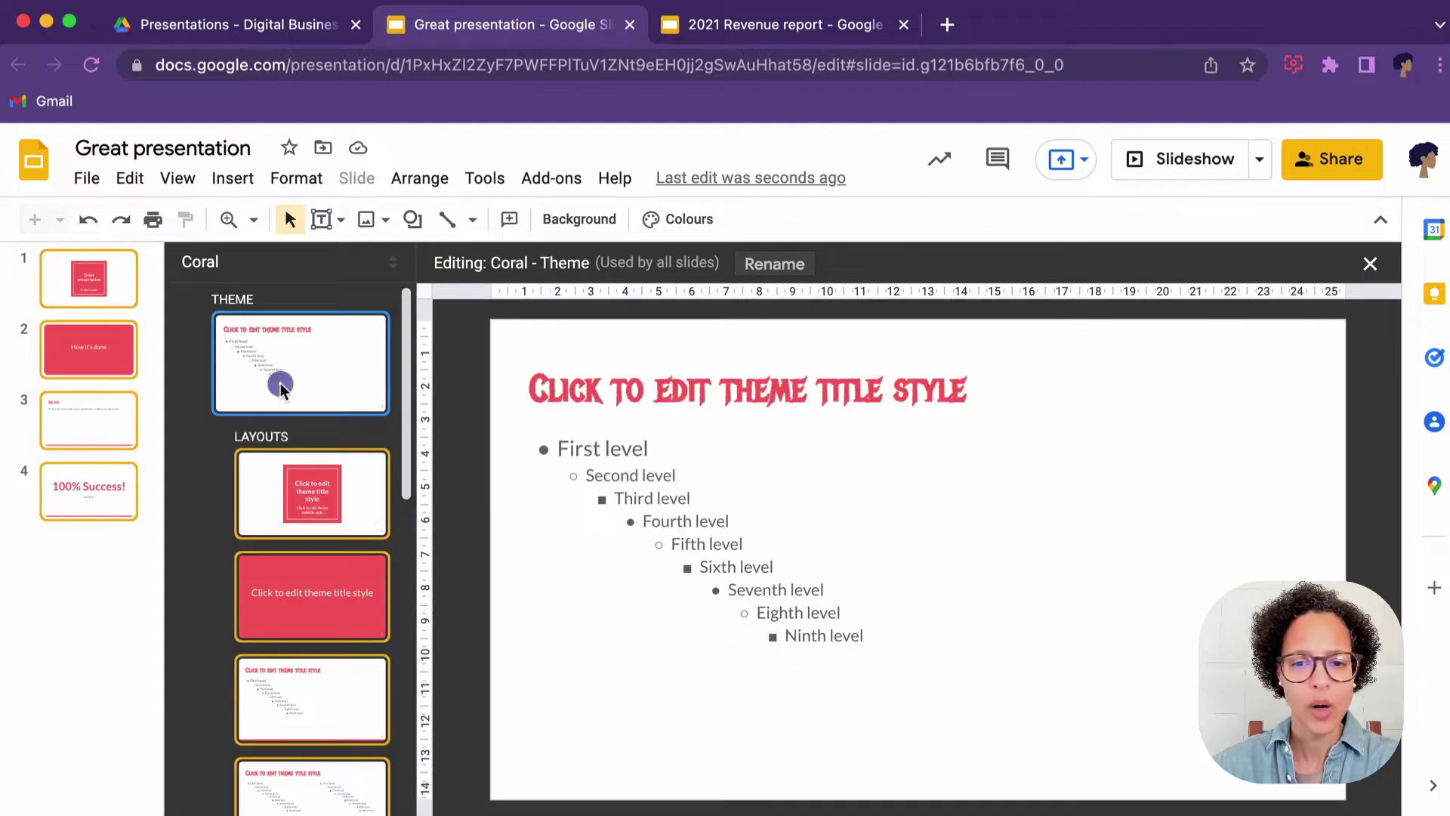
Insert the saperis logo from Drive into the master and place it top-right
{"action": "left_click", "coordinate": [386, 223]}
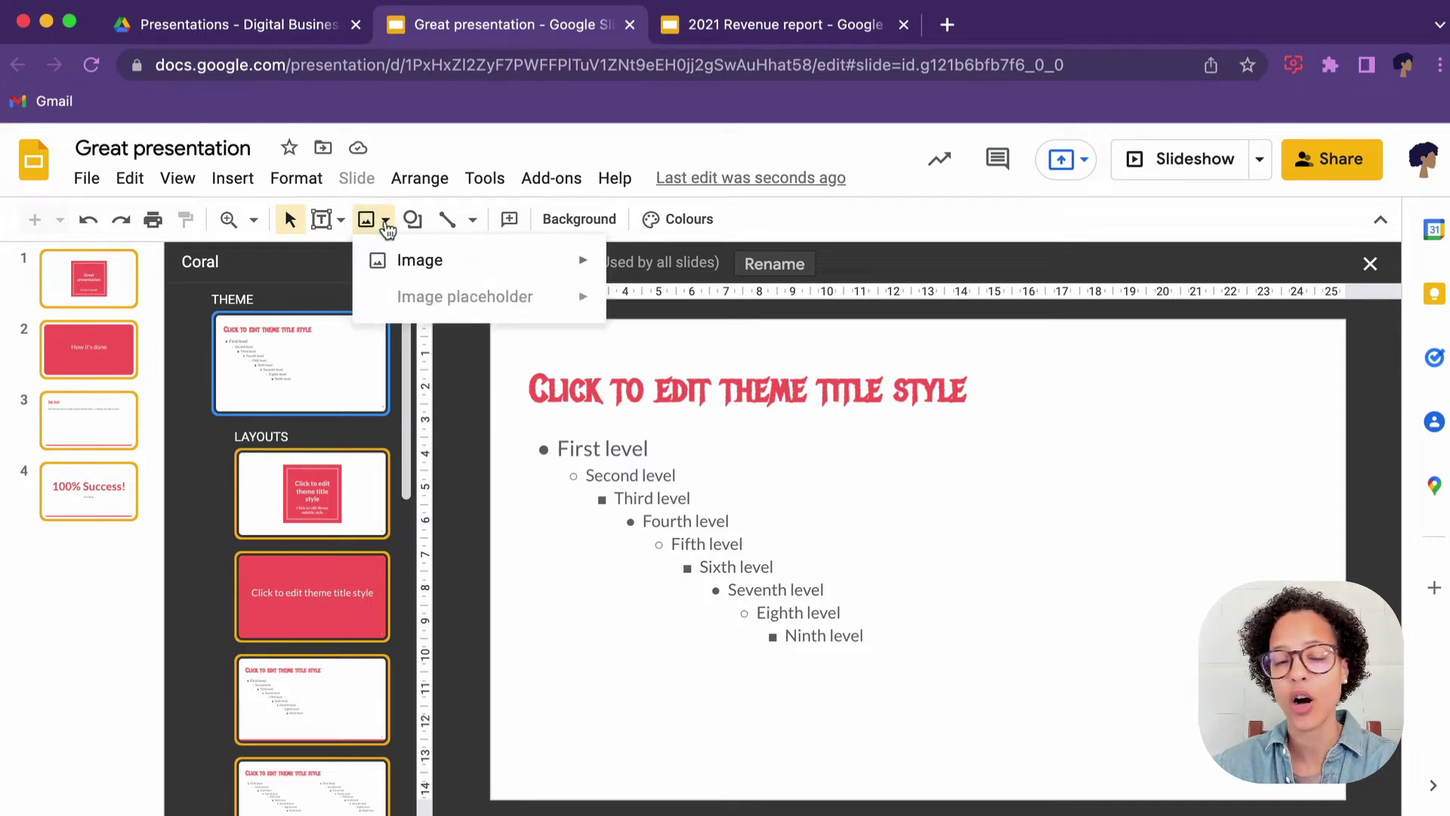
{"action": "mouse_move", "coordinate": [444, 271]}
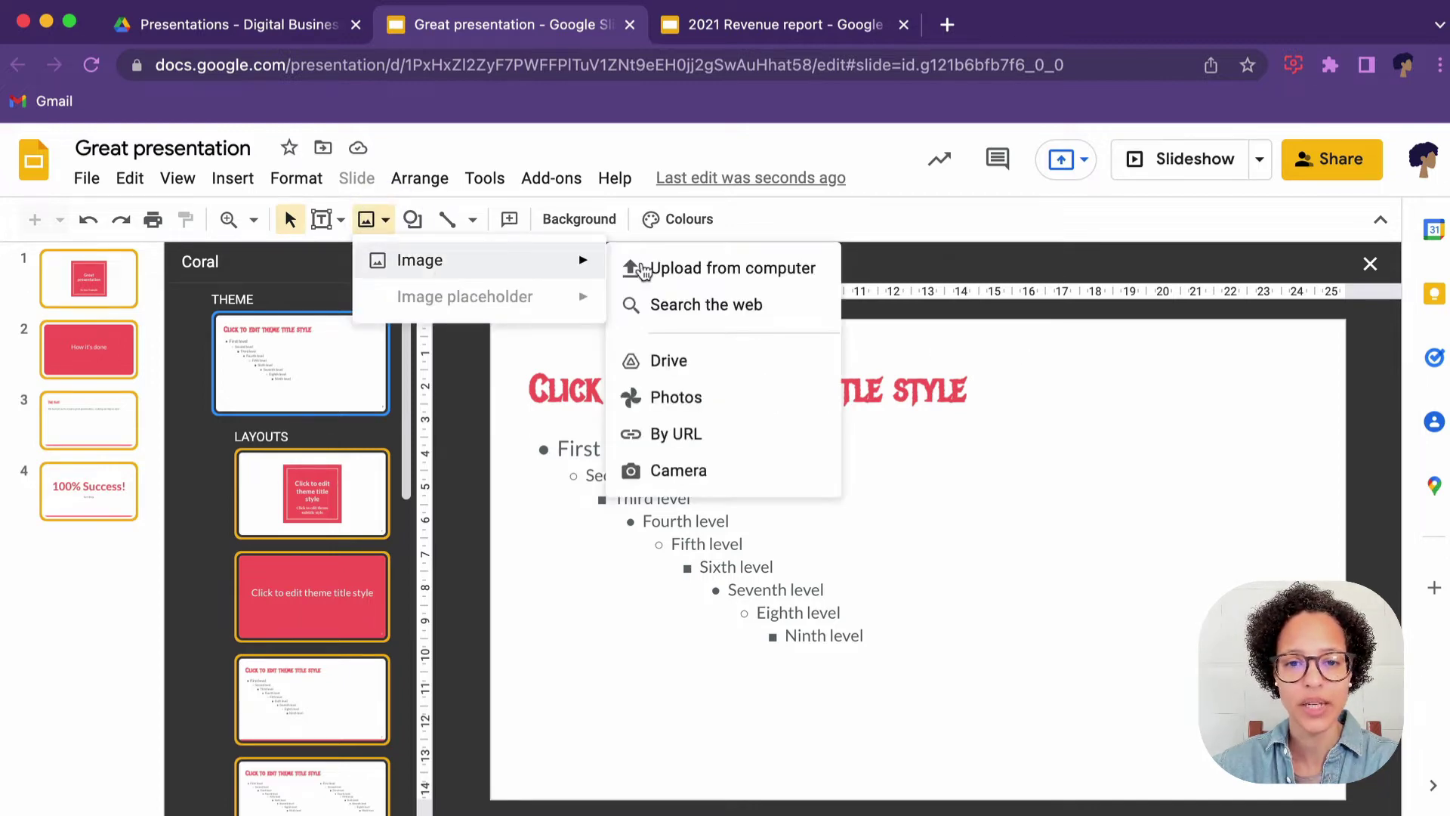
{"action": "left_click", "coordinate": [703, 361]}
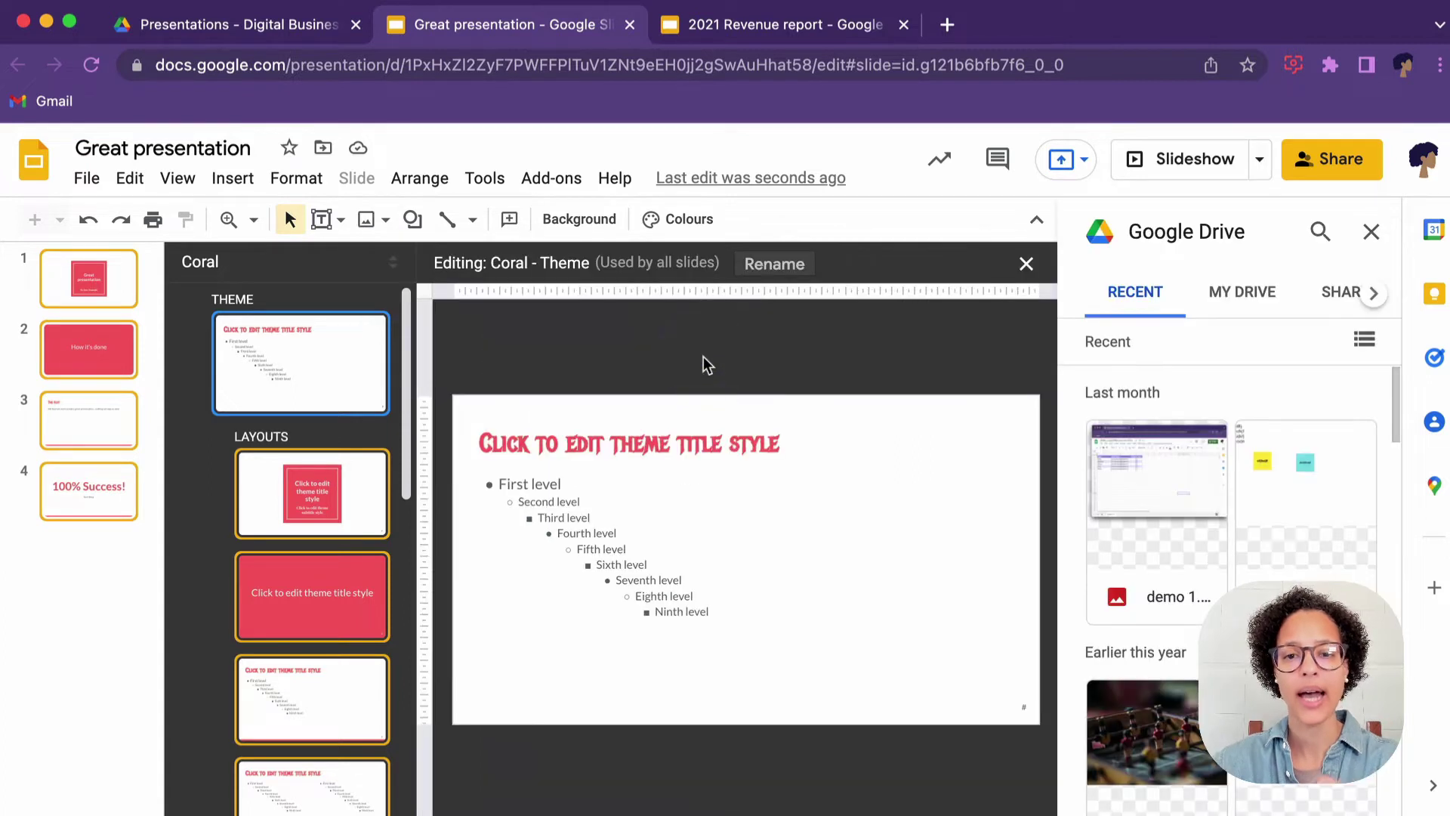
{"action": "left_click", "coordinate": [1320, 232]}
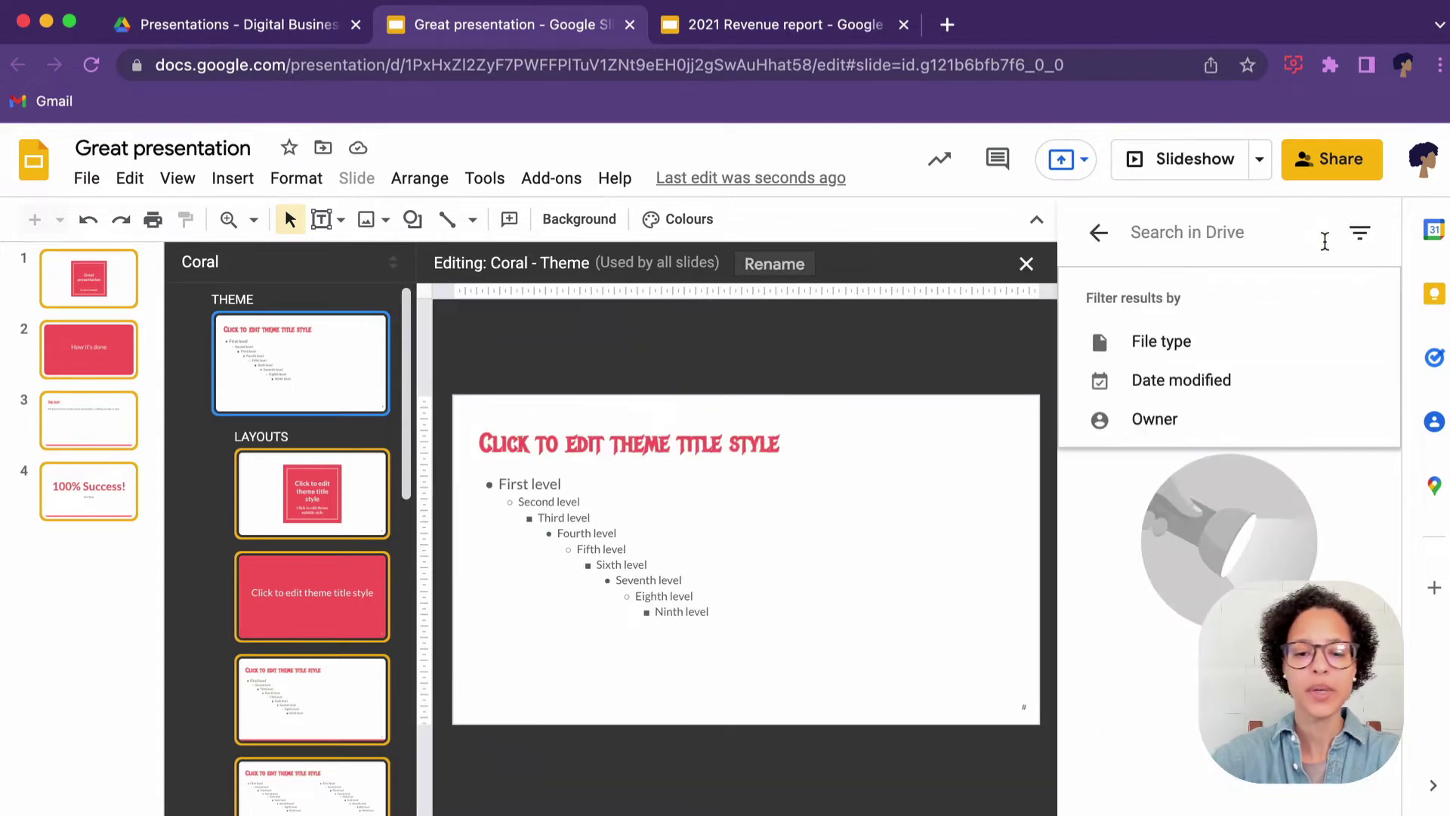
{"action": "type", "text": "saperis logo"}
{"action": "key", "text": "Return"}
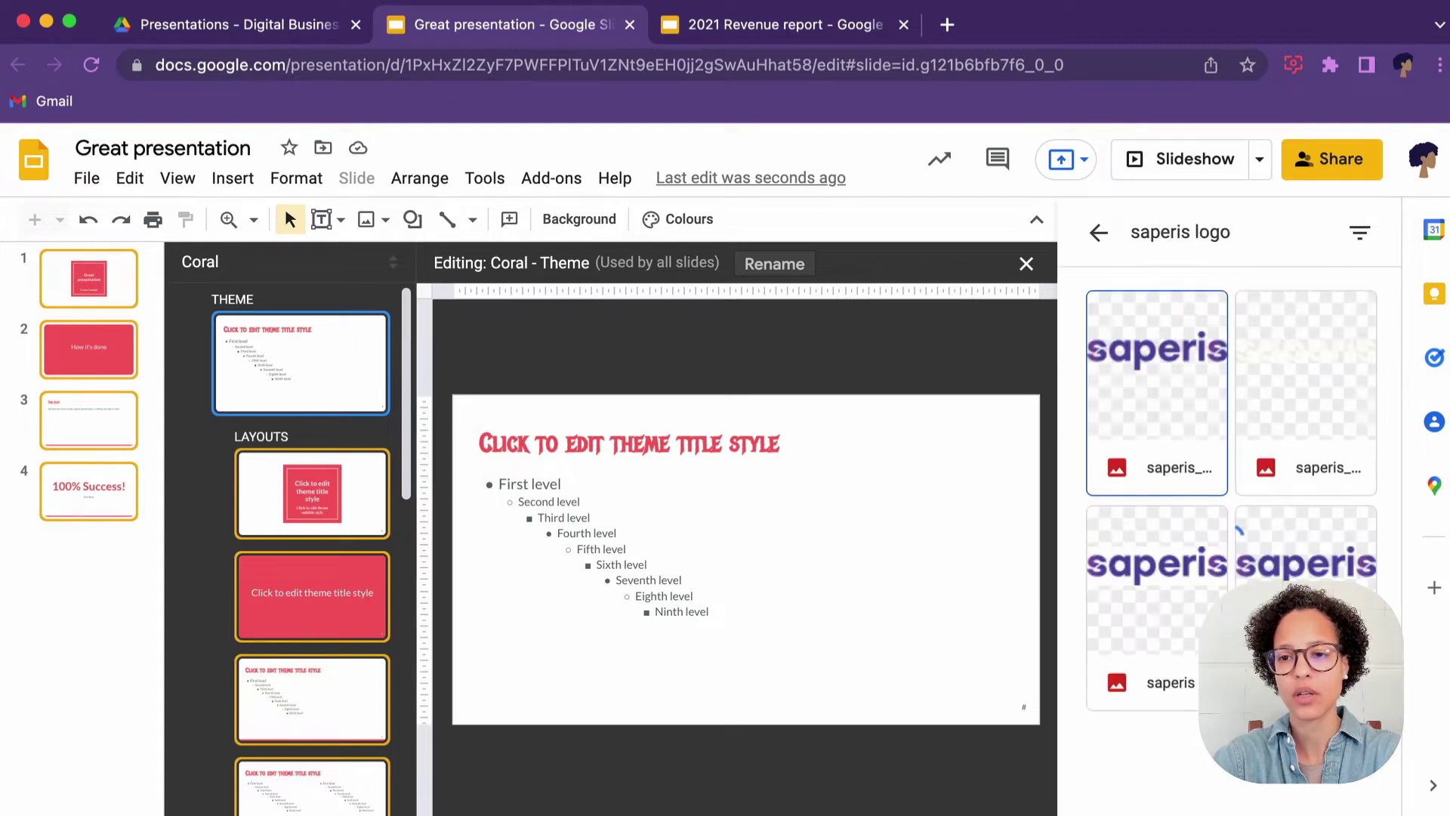
{"action": "left_click", "coordinate": [1175, 377]}
{"action": "left_click", "coordinate": [1347, 800]}
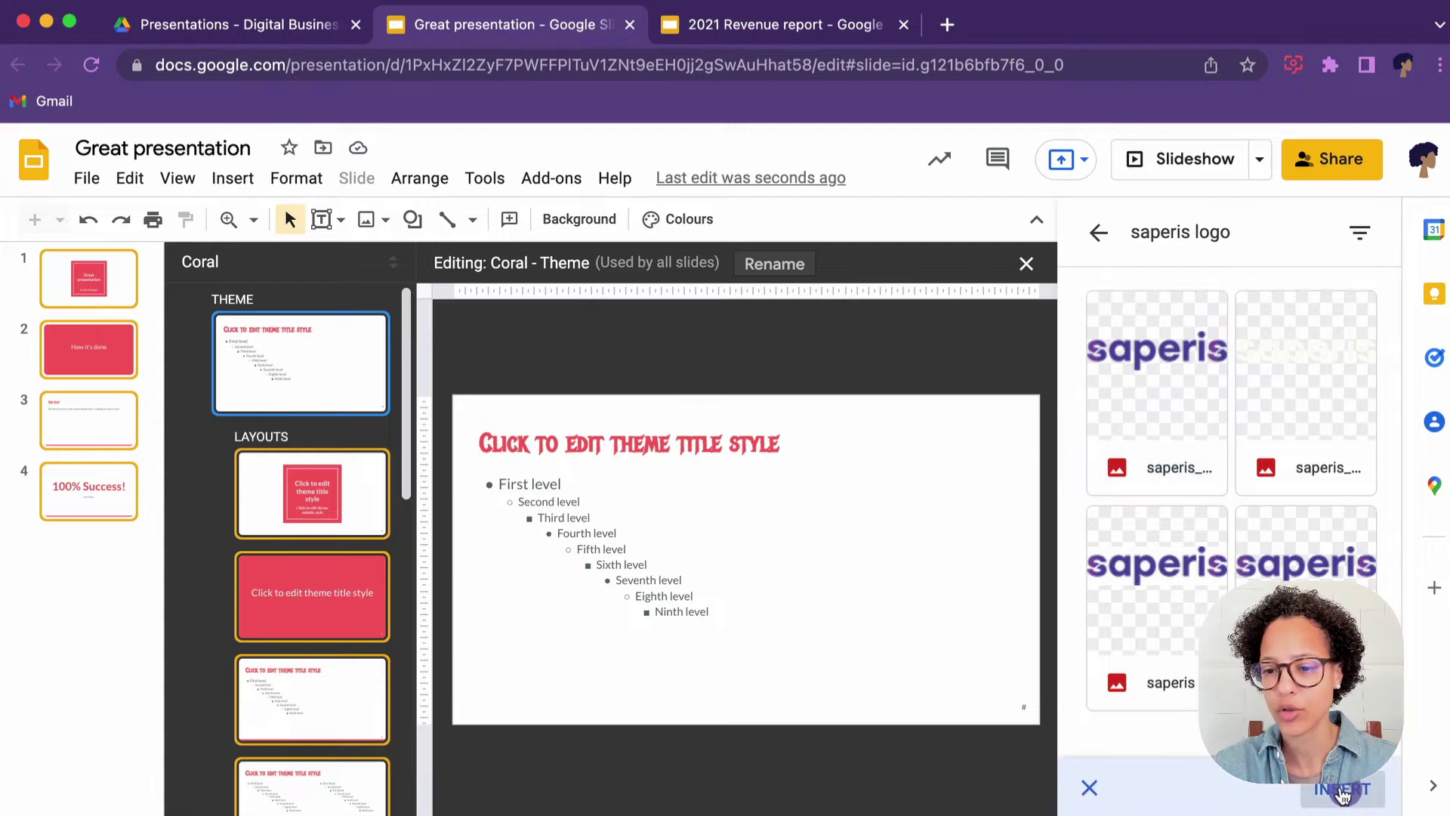
{"action": "left_click_drag", "start_coordinate": [557, 776], "coordinate": [1294, 339]}
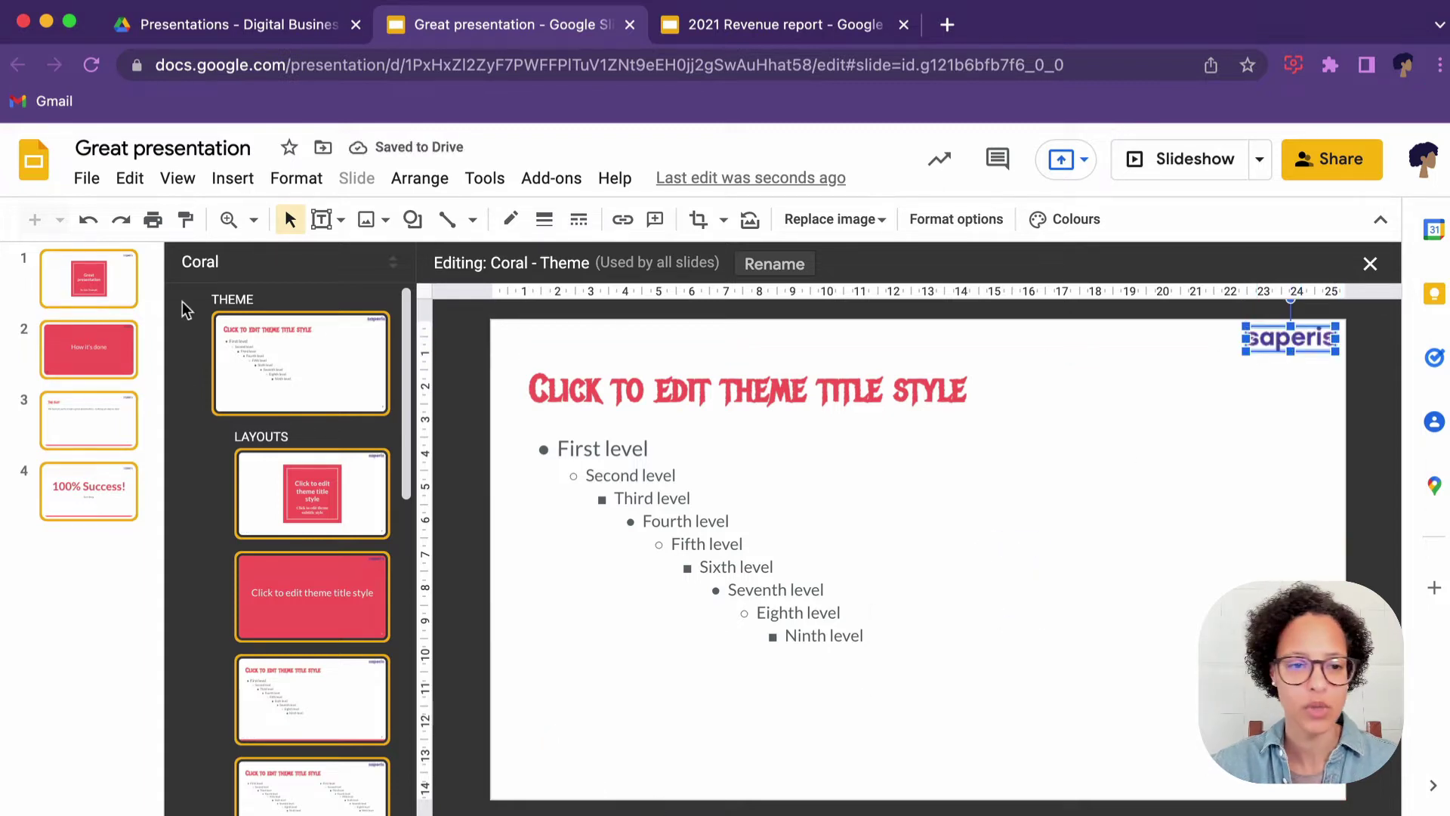
Close the theme builder and view slides 1–4 to confirm the logo appears
{"action": "left_click", "coordinate": [95, 269]}
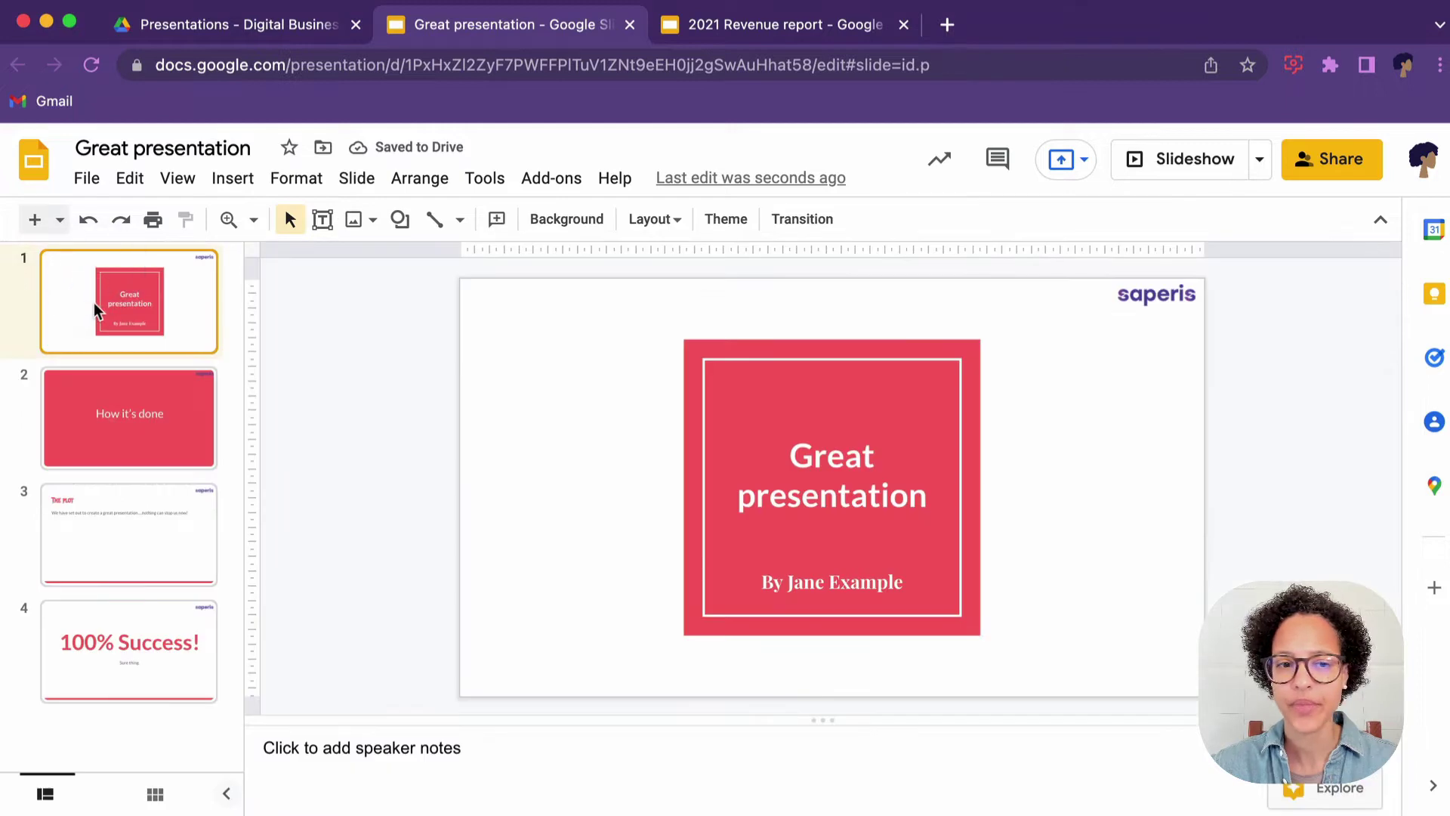
{"action": "left_click", "coordinate": [94, 414]}
{"action": "left_click", "coordinate": [104, 537]}
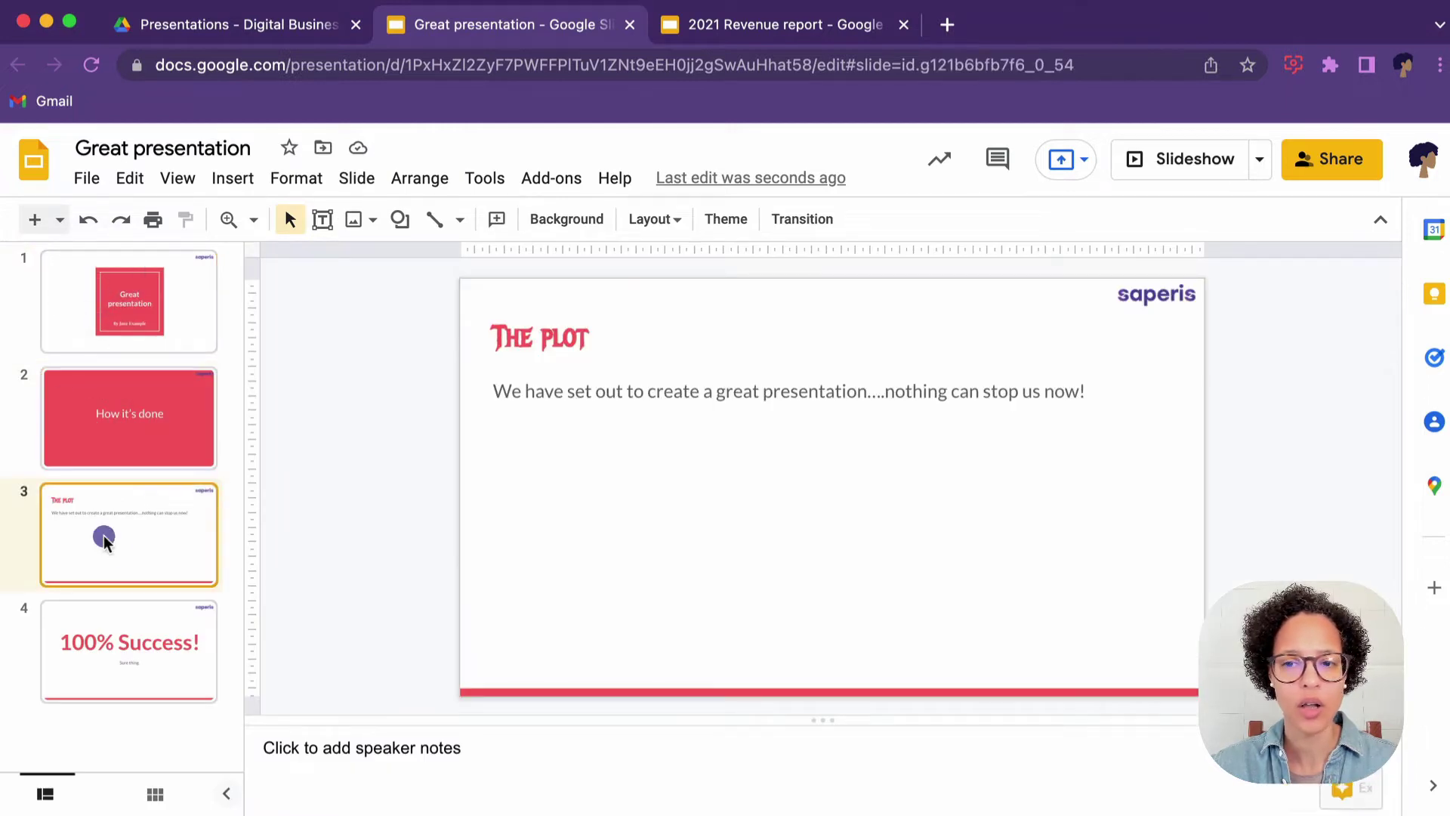
{"action": "left_click", "coordinate": [128, 628]}
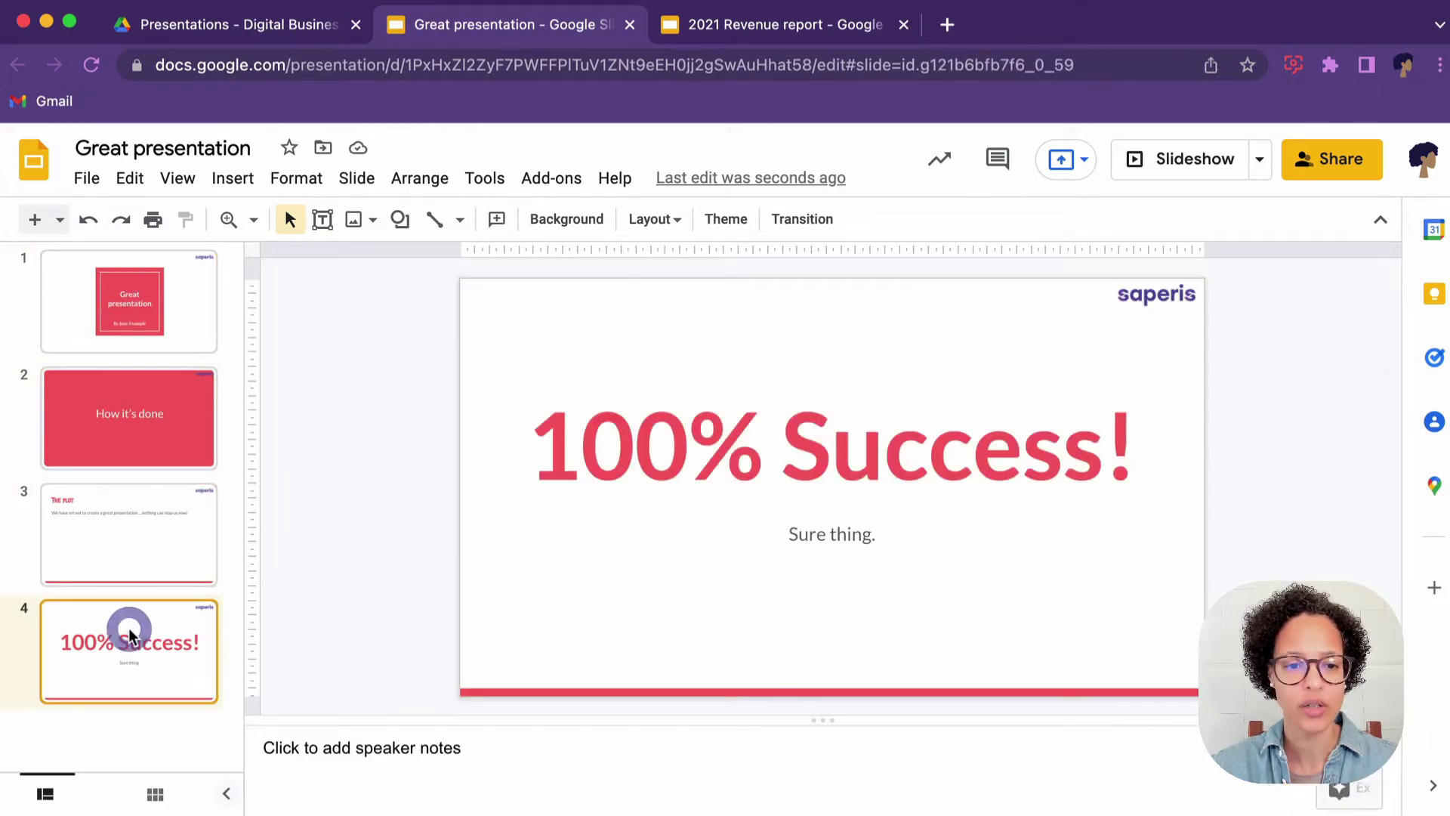
Reopen the Coral theme builder and select the Title slide layout
{"action": "left_click", "coordinate": [177, 178]}
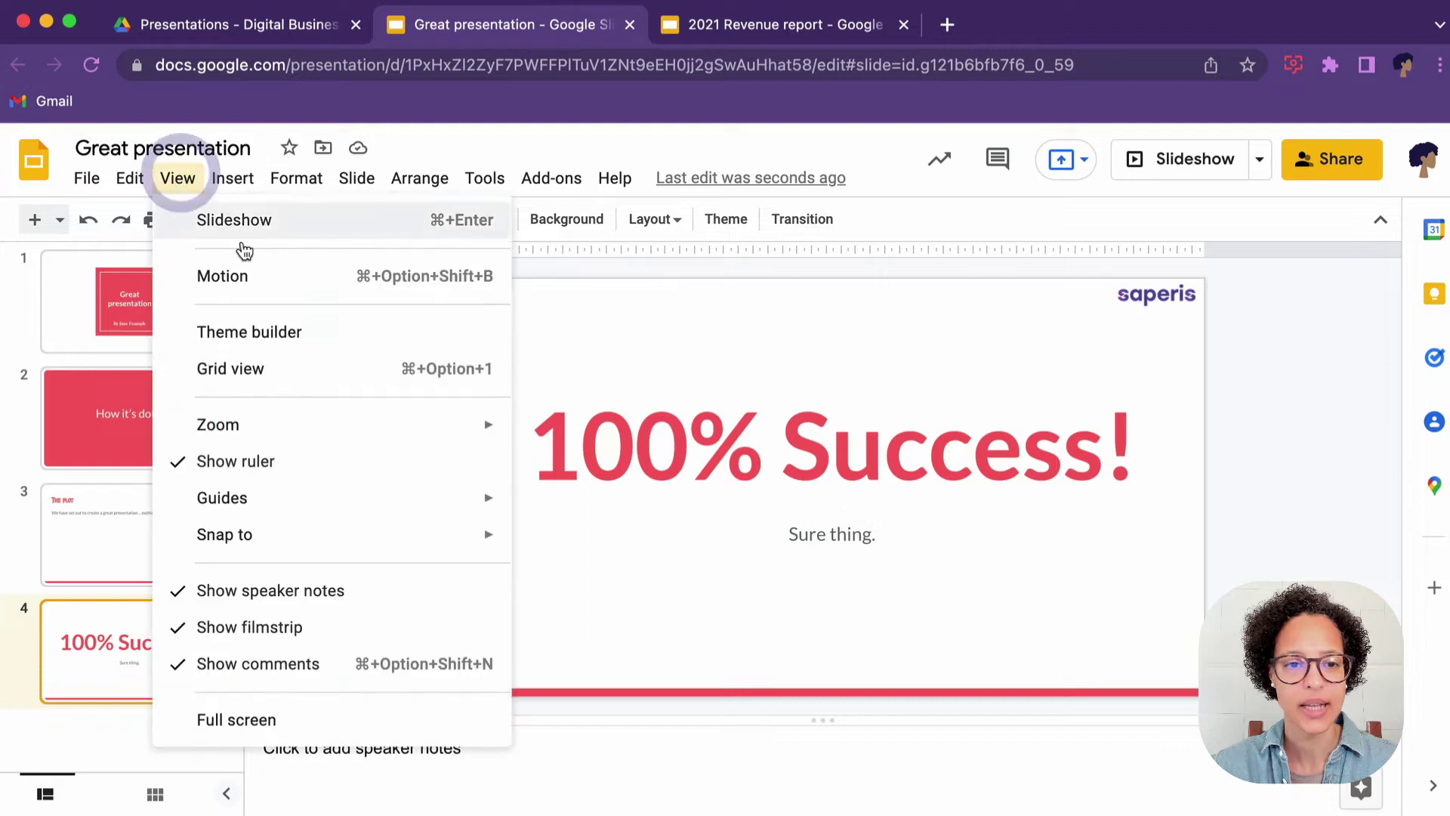
{"action": "left_click", "coordinate": [274, 331]}
{"action": "scroll", "coordinate": [287, 512], "scroll_direction": "up", "scroll_amount": 10}
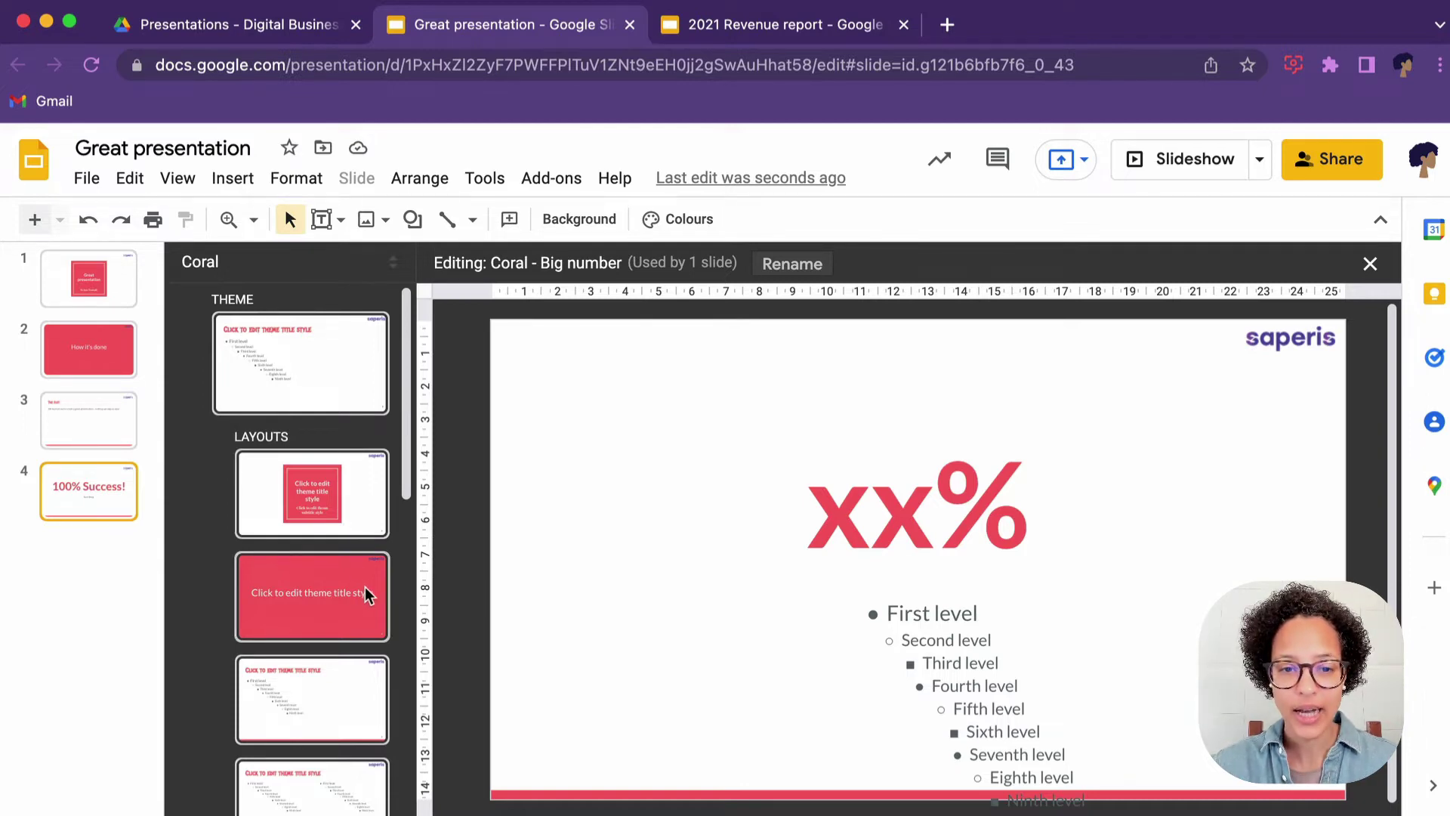
{"action": "left_click", "coordinate": [365, 525]}
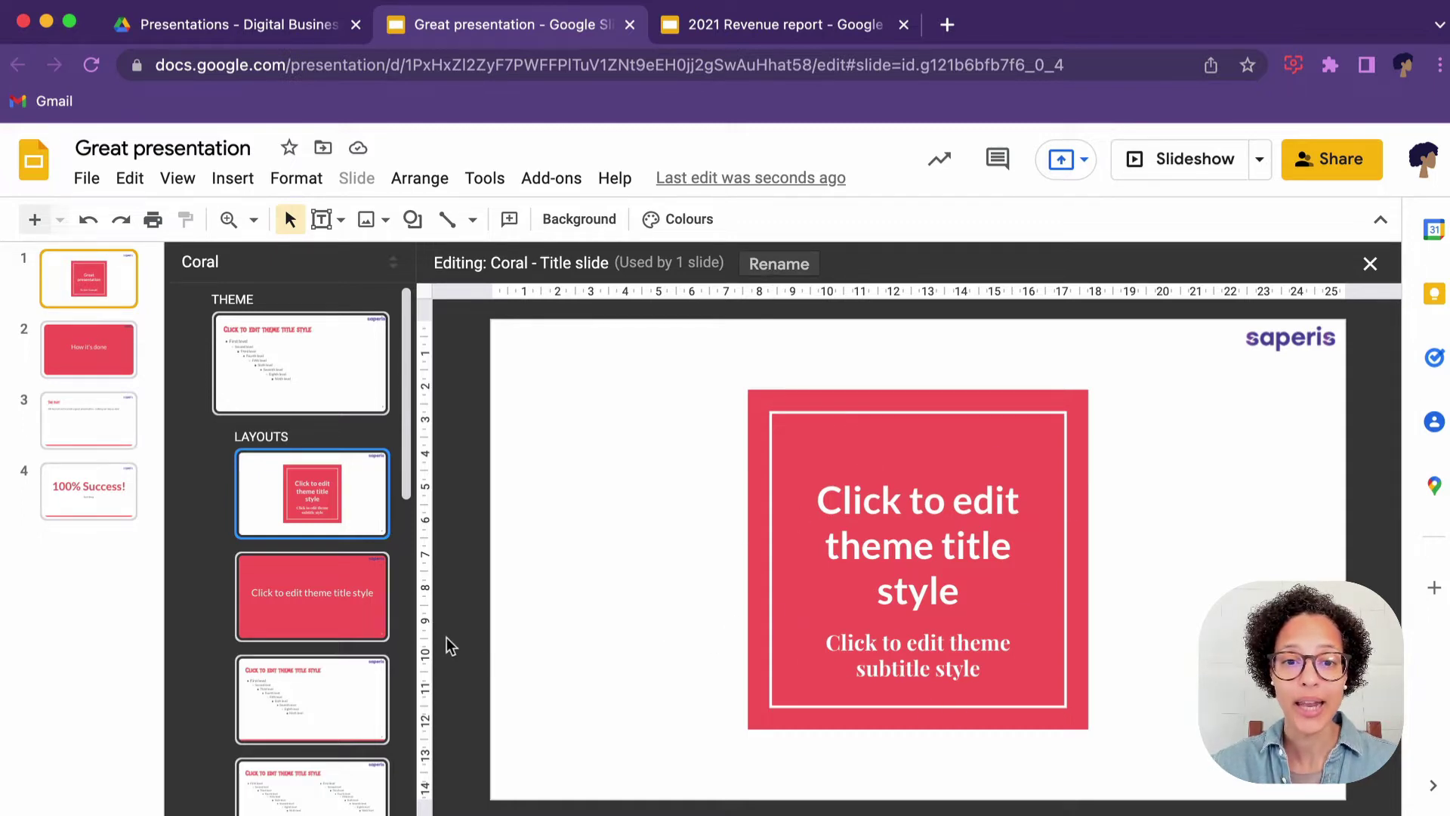
{"action": "right_click", "coordinate": [367, 512]}
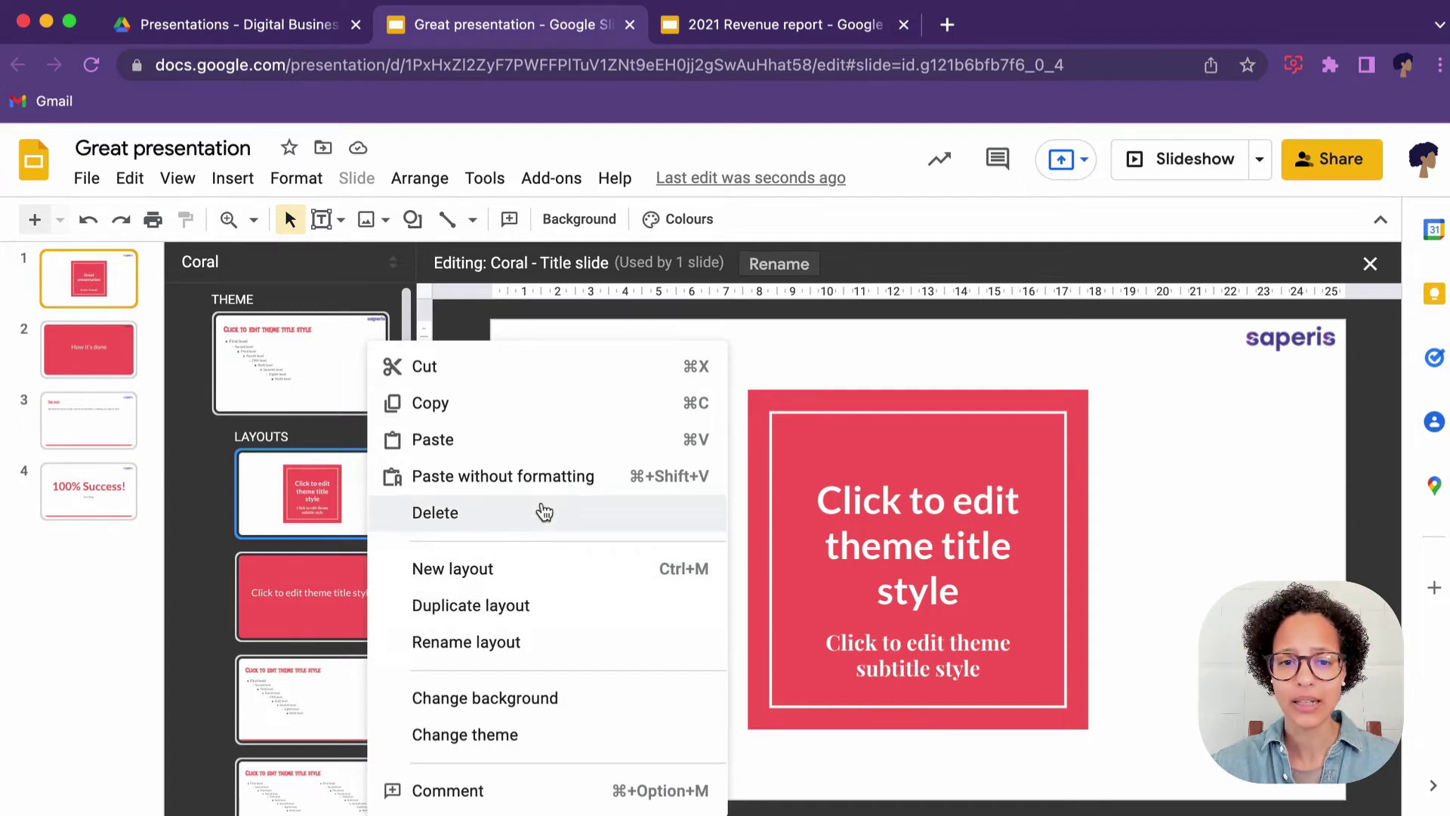
Set the Big number layout's xx% text to the Metal Mania font
{"action": "left_click", "coordinate": [770, 333]}
{"action": "scroll", "coordinate": [363, 587], "scroll_direction": "down", "scroll_amount": 5}
{"action": "scroll", "coordinate": [363, 587], "scroll_direction": "down", "scroll_amount": 5}
{"action": "left_click", "coordinate": [314, 660]}
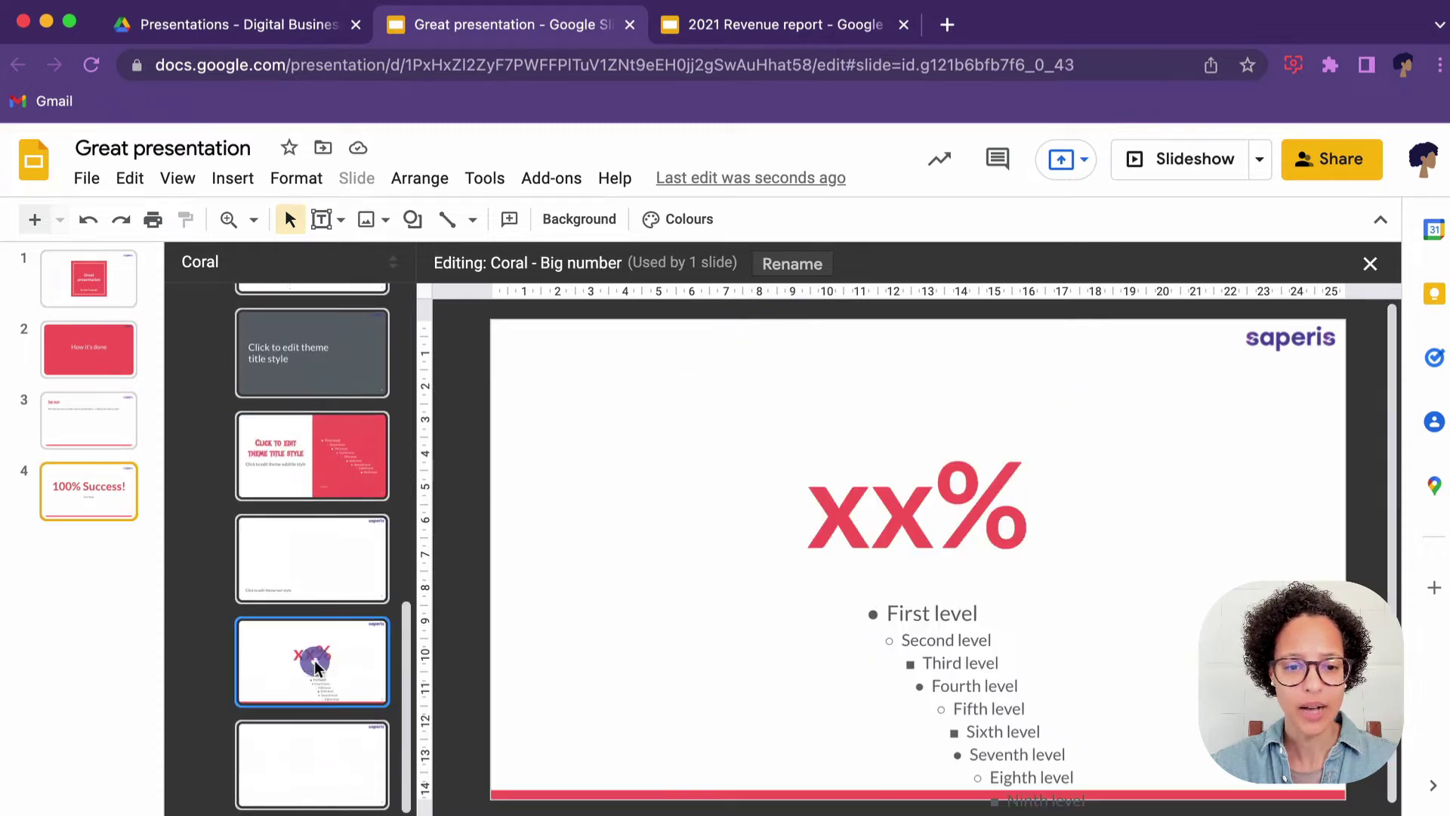
{"action": "triple_click", "coordinate": [996, 523]}
{"action": "left_click", "coordinate": [695, 223]}
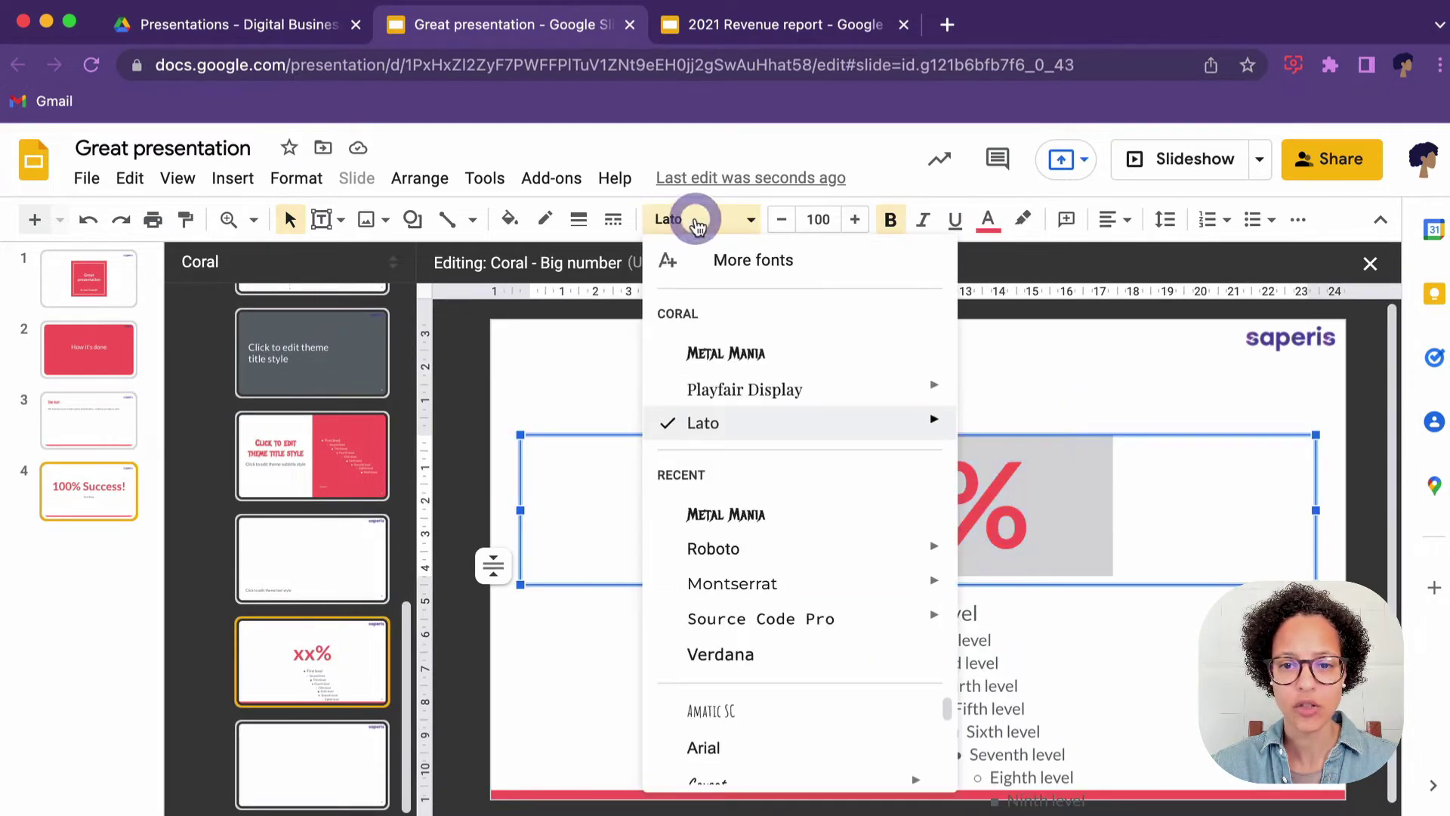
{"action": "left_click", "coordinate": [772, 366]}
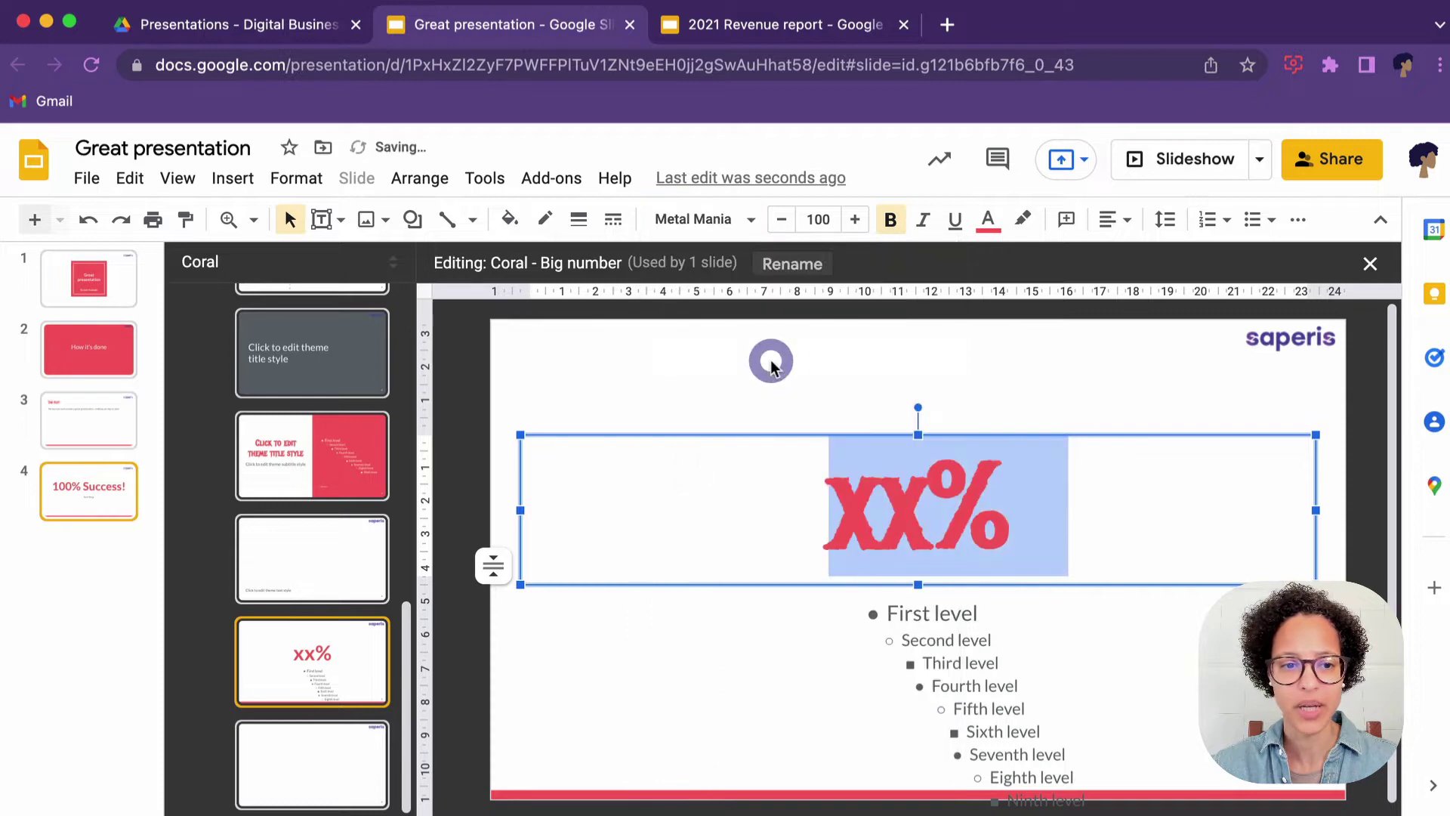
{"action": "left_click", "coordinate": [673, 693]}
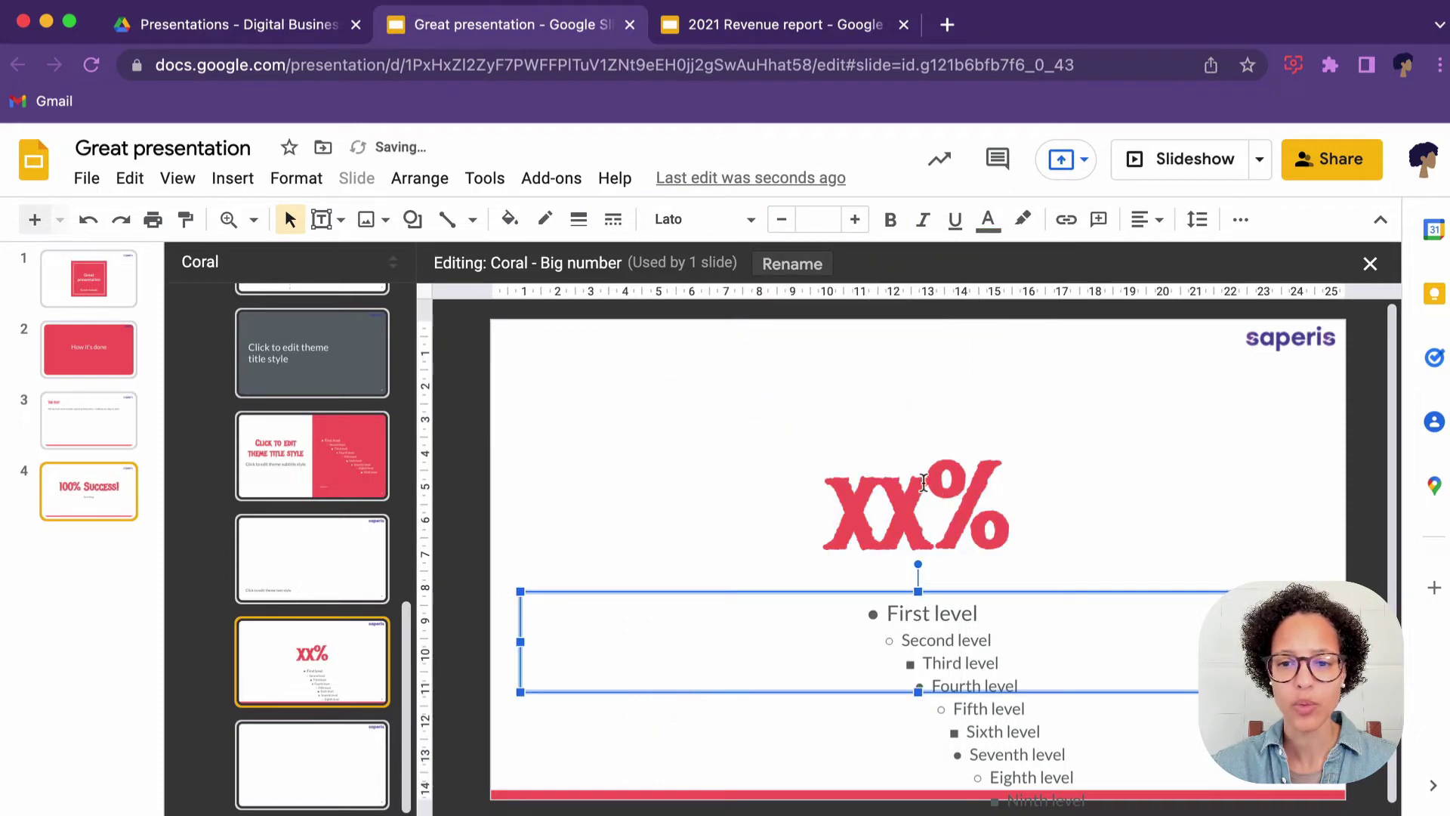
Close the theme builder and open Import theme from Slide > Change theme
{"action": "left_click", "coordinate": [86, 491]}
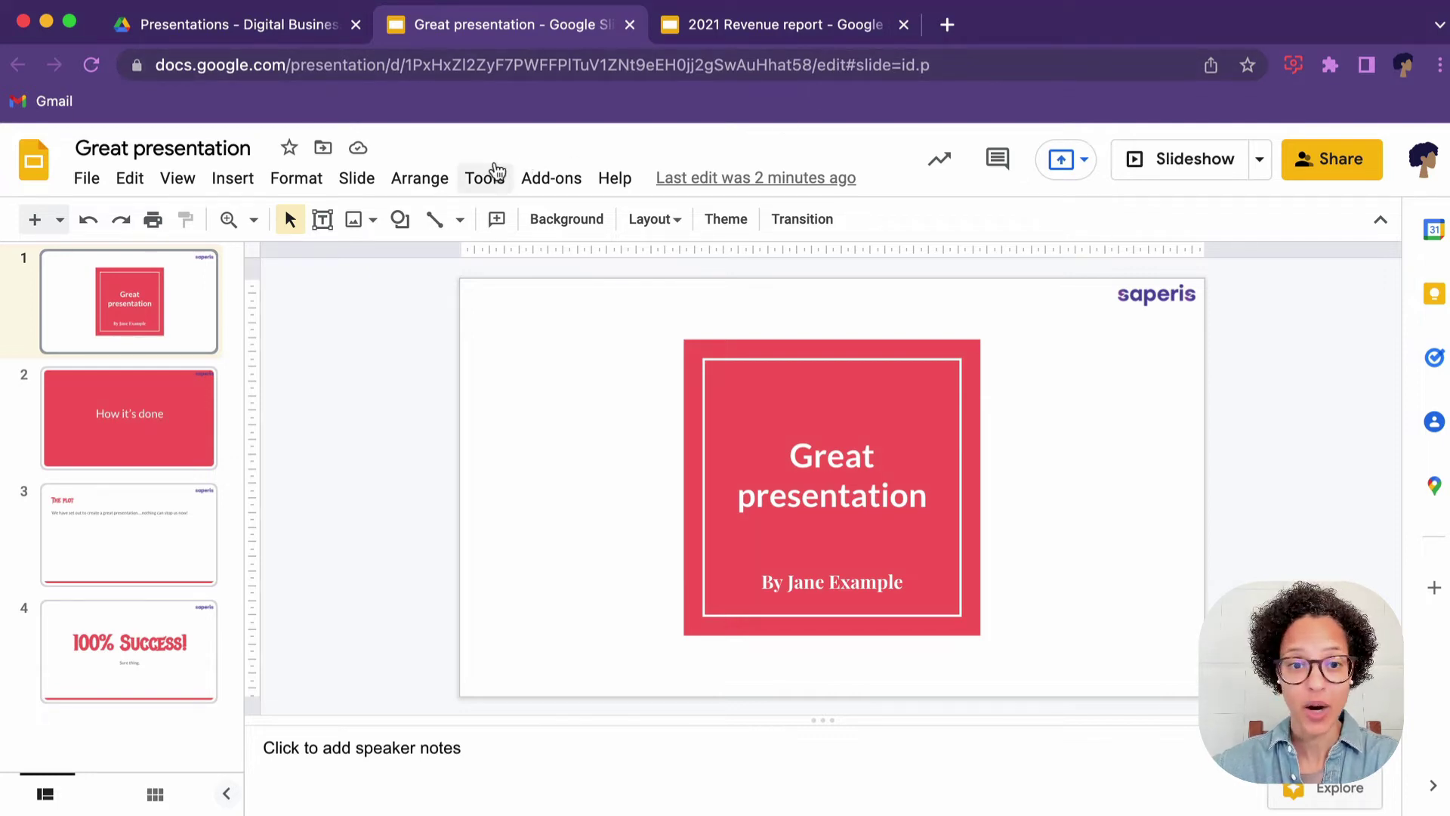
{"action": "left_click", "coordinate": [360, 181]}
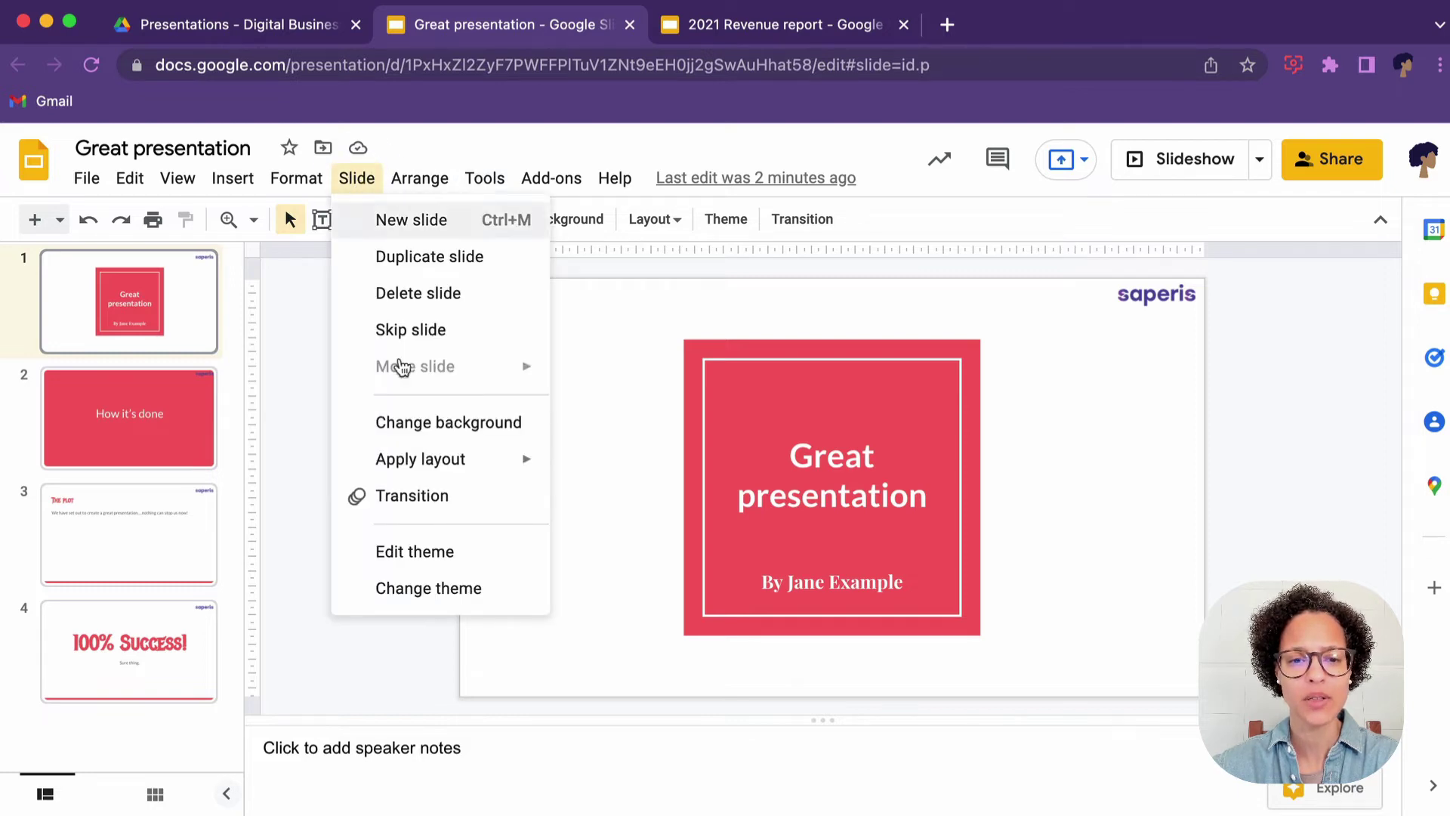
{"action": "left_click", "coordinate": [483, 593]}
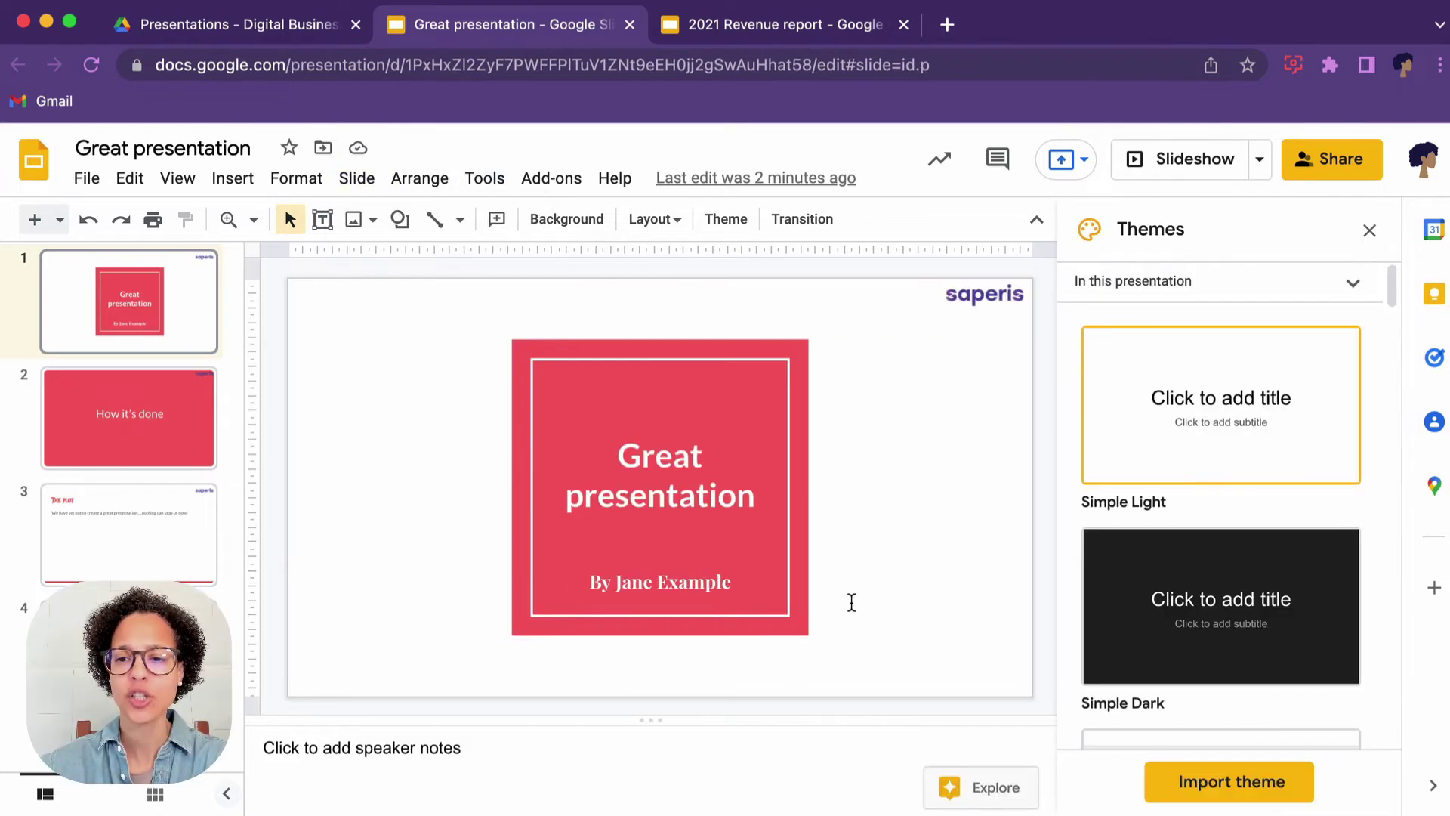
{"action": "left_click", "coordinate": [1250, 781]}
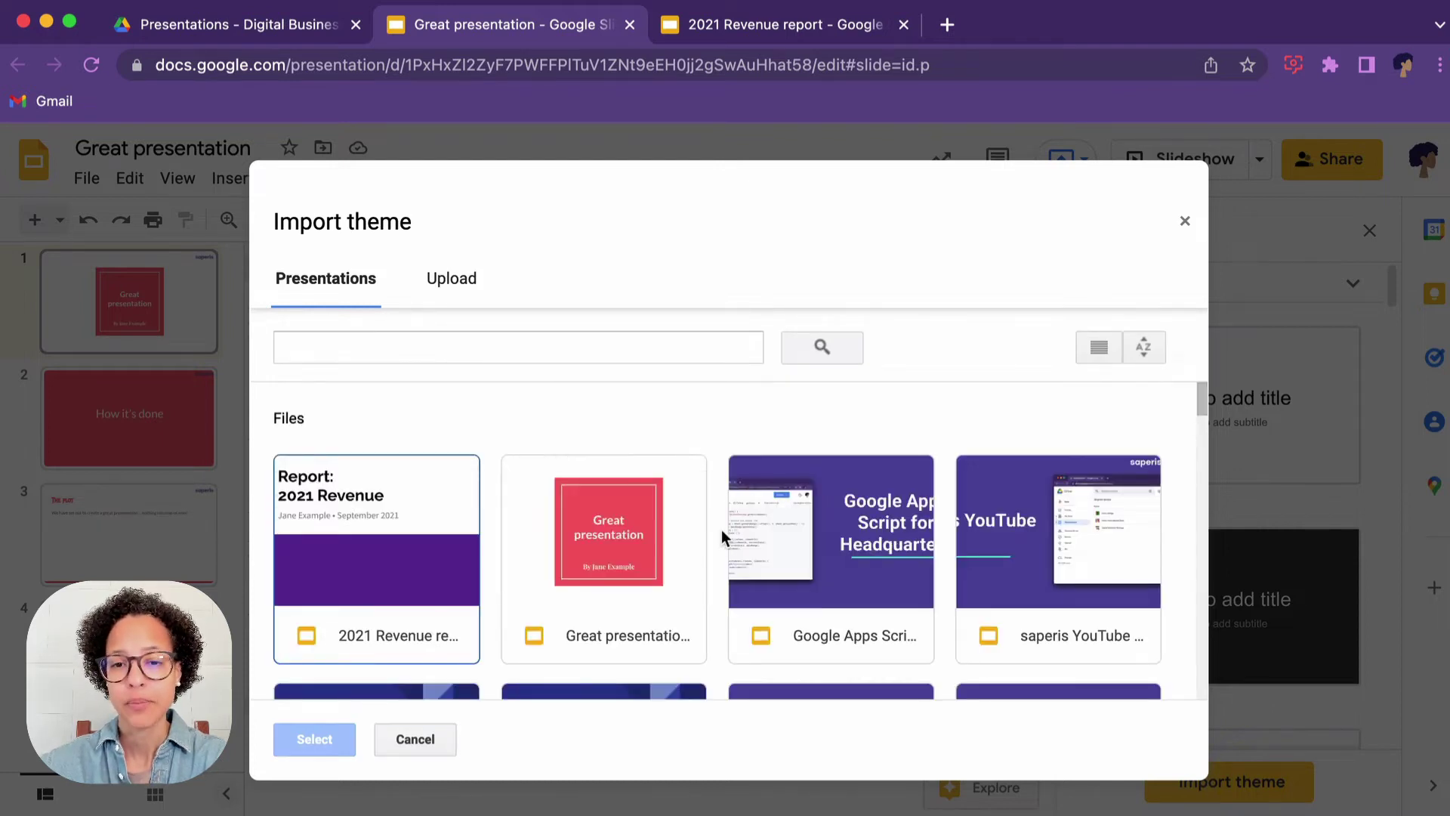
Import and apply the saperis theme from the slides online course template presentation
{"action": "scroll", "coordinate": [722, 529], "scroll_direction": "down", "scroll_amount": 1}
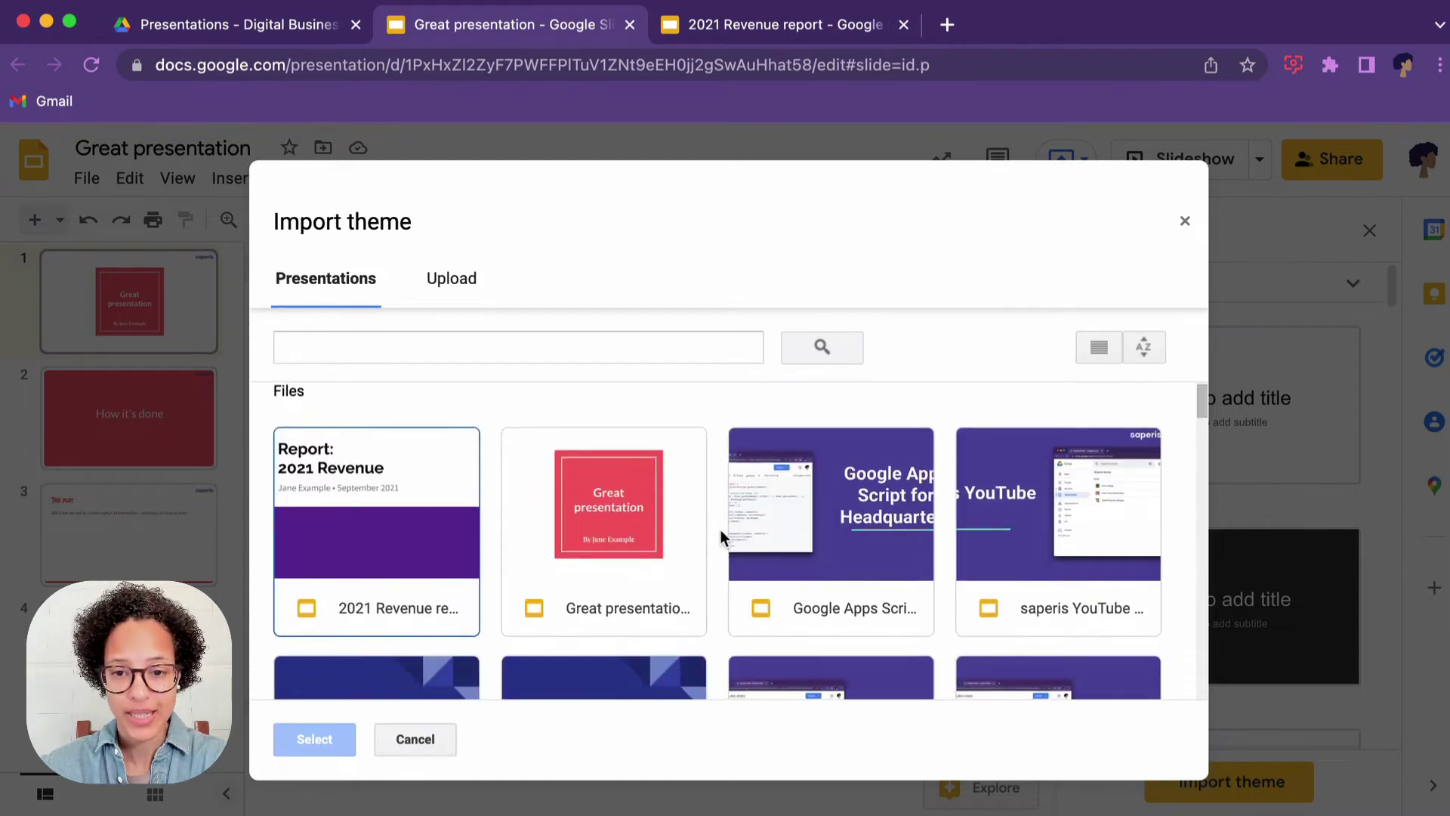
{"action": "left_click", "coordinate": [826, 551]}
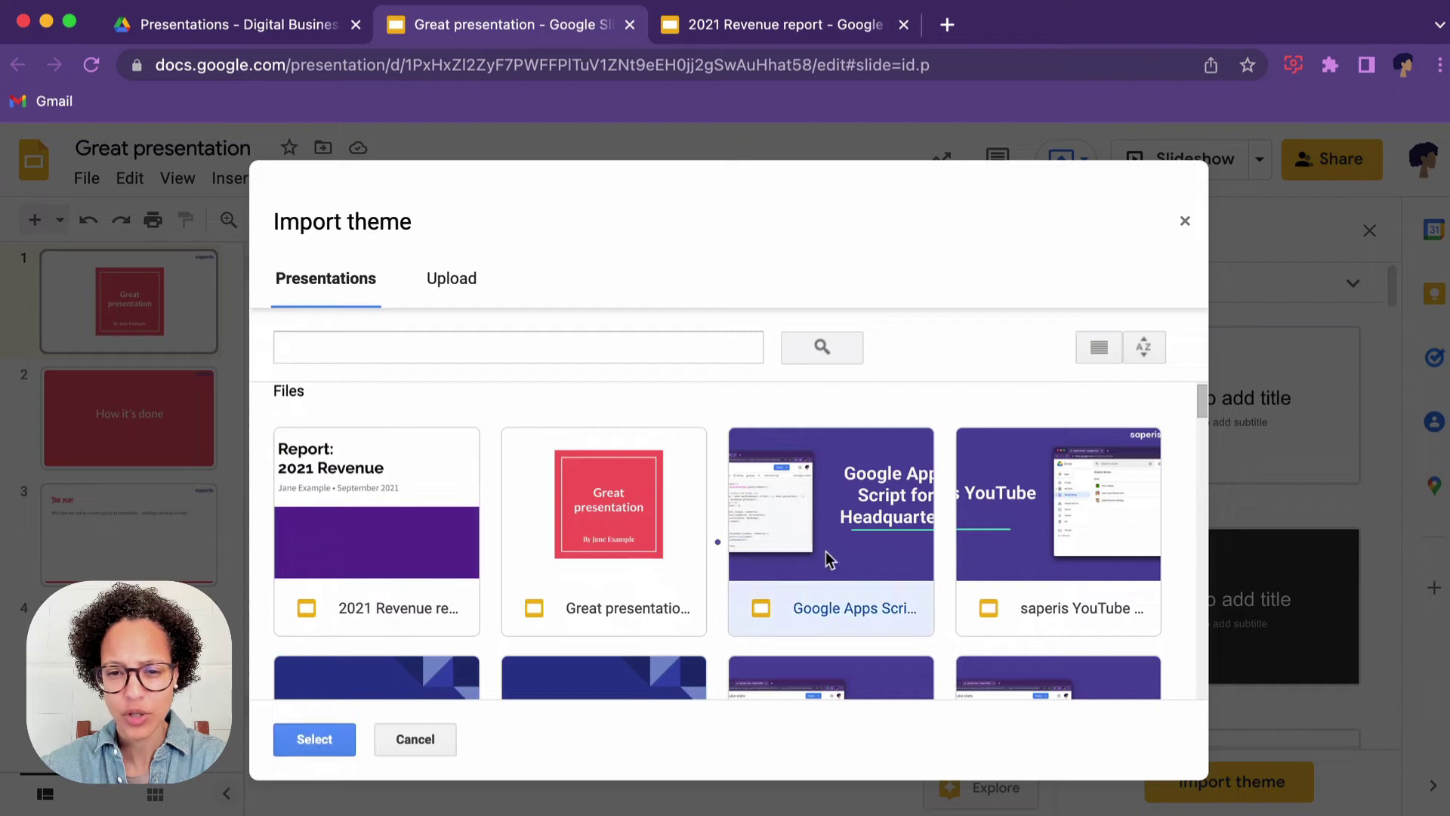
{"action": "scroll", "coordinate": [710, 569], "scroll_direction": "down", "scroll_amount": 5}
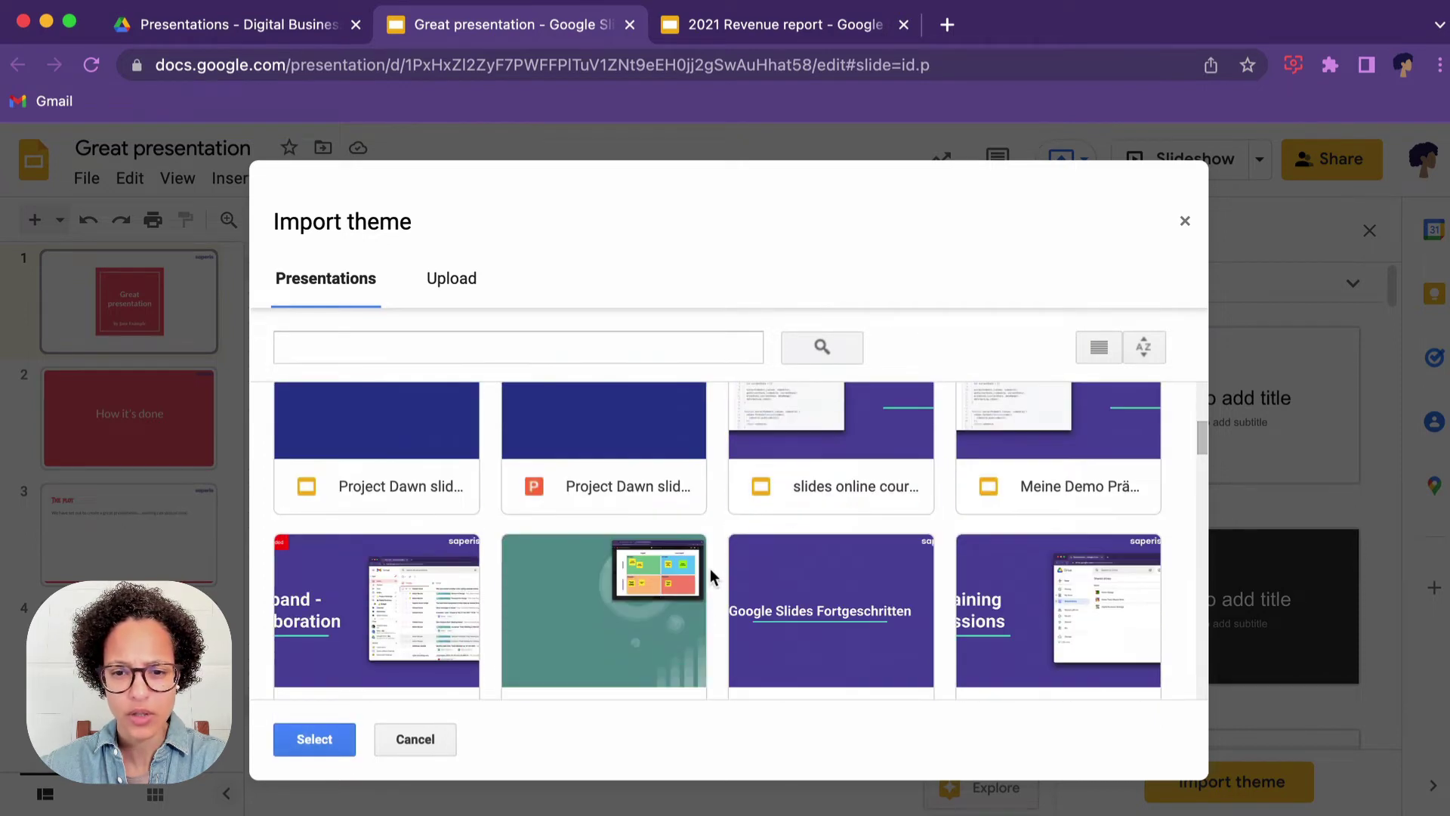
{"action": "scroll", "coordinate": [710, 569], "scroll_direction": "up", "scroll_amount": 3}
{"action": "left_click", "coordinate": [827, 596]}
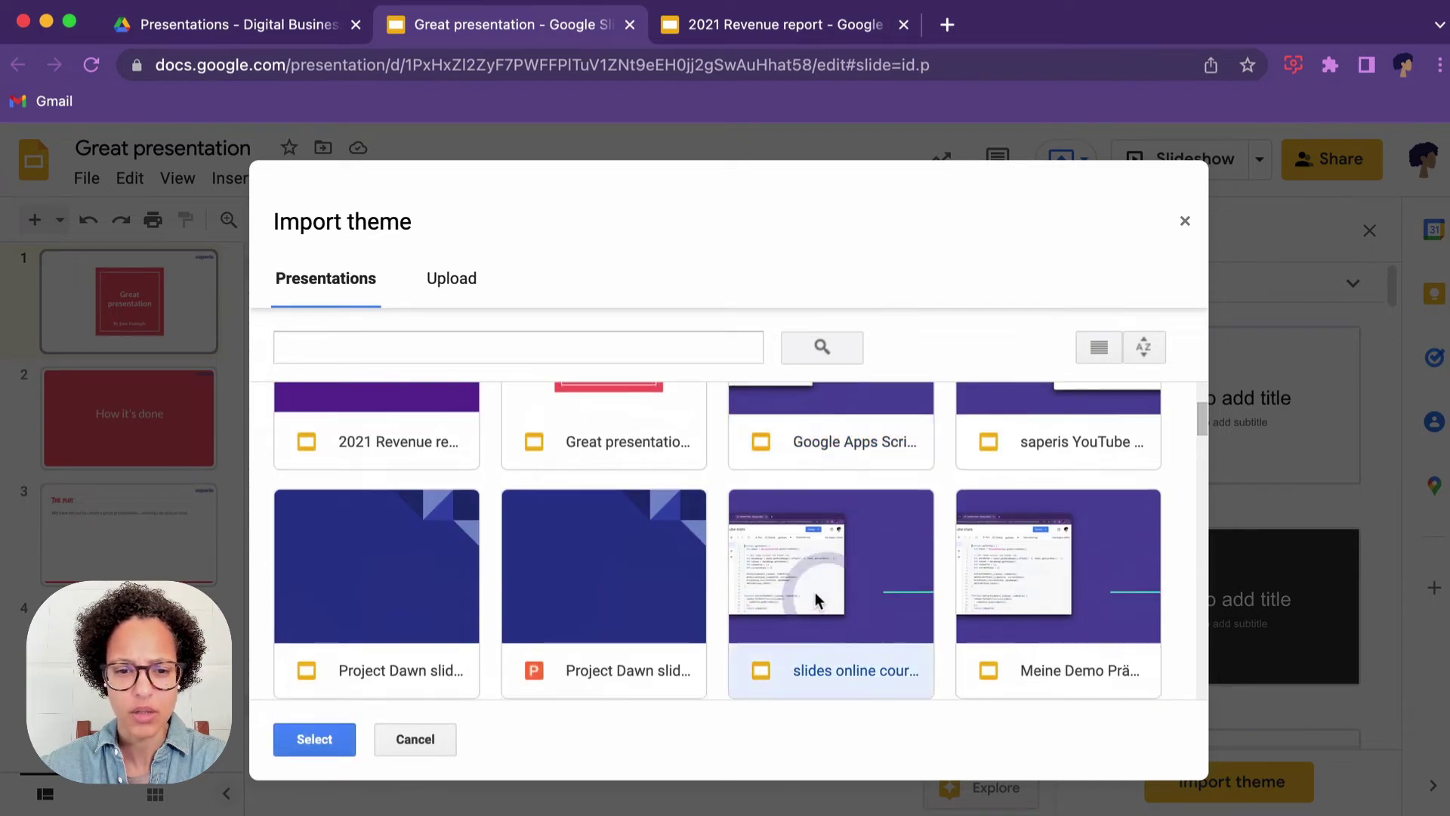
{"action": "left_click", "coordinate": [302, 746]}
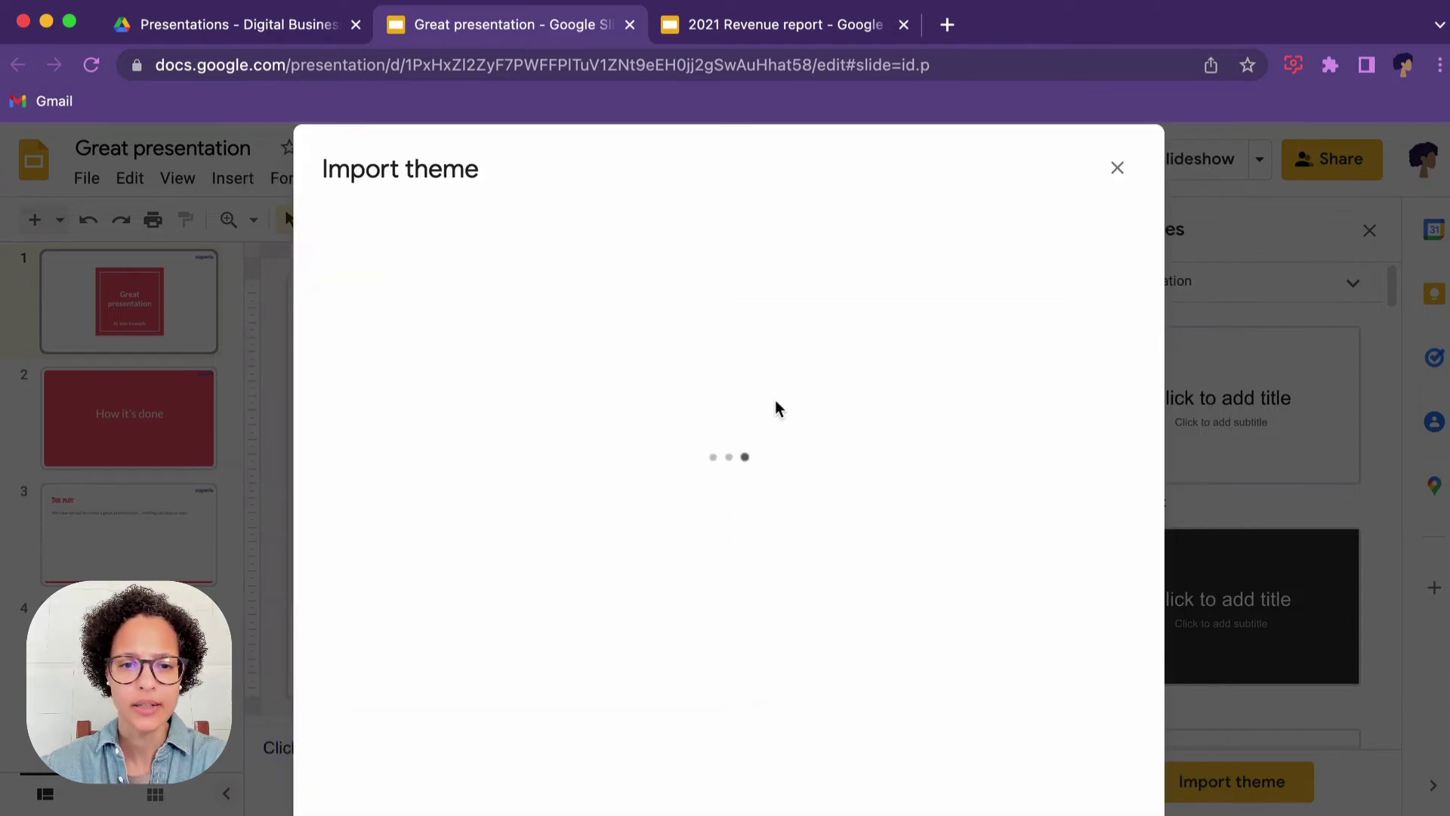
{"action": "left_click", "coordinate": [459, 321]}
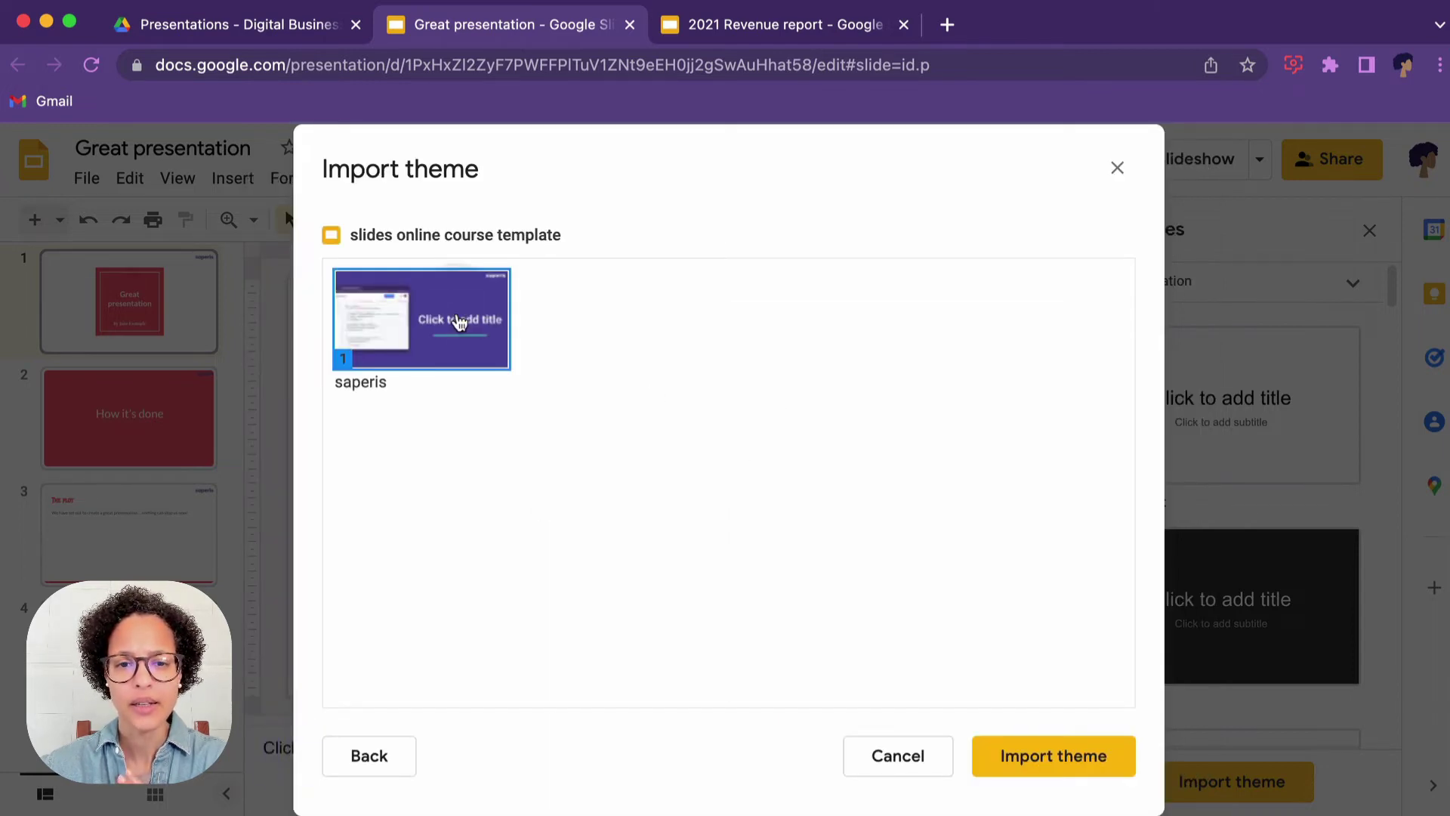
{"action": "left_click", "coordinate": [1090, 756]}
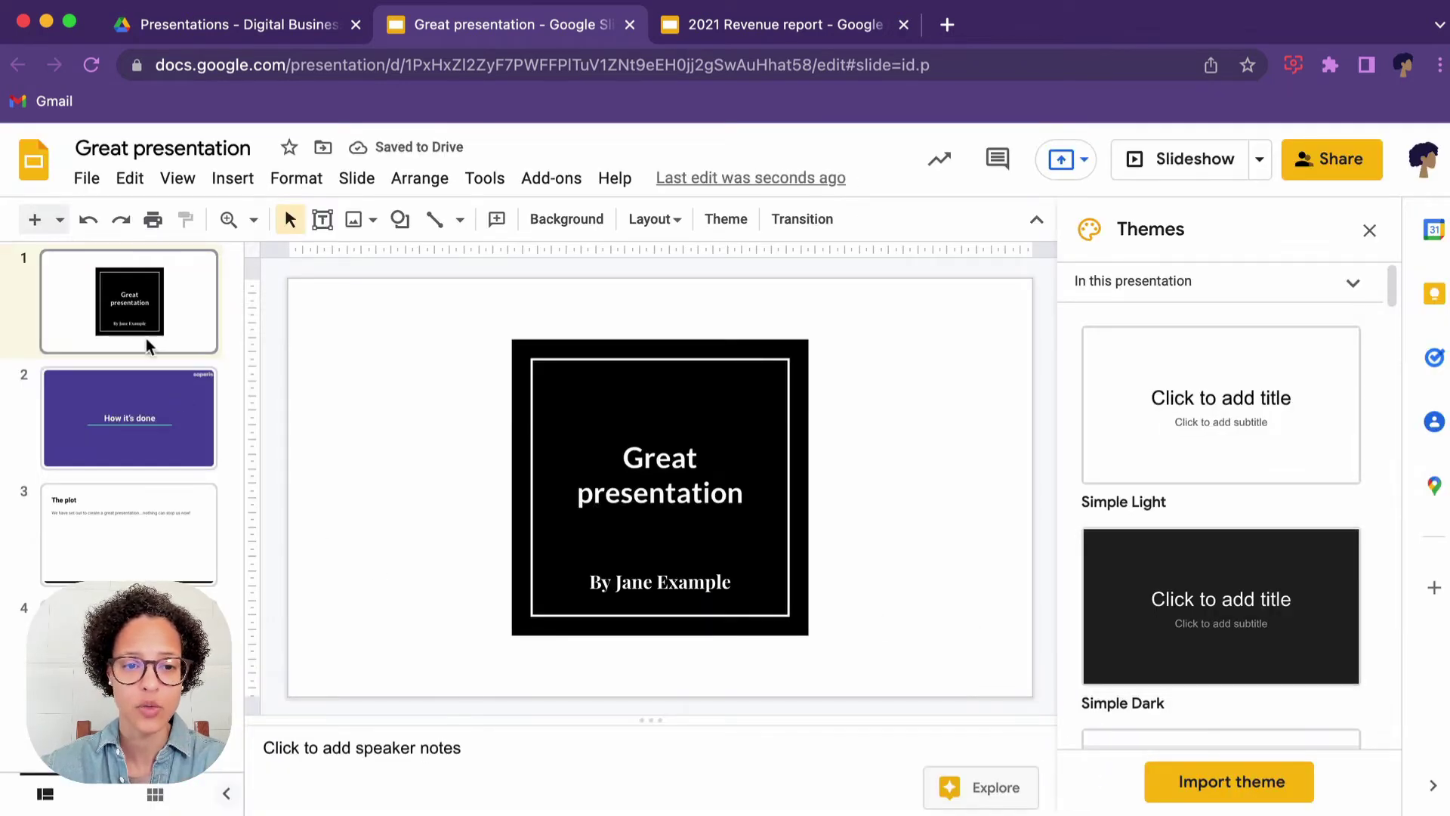
Review slides 2–4 in the saperis theme, then copy the How it's done slide
{"action": "left_click", "coordinate": [150, 407]}
{"action": "left_click", "coordinate": [154, 541]}
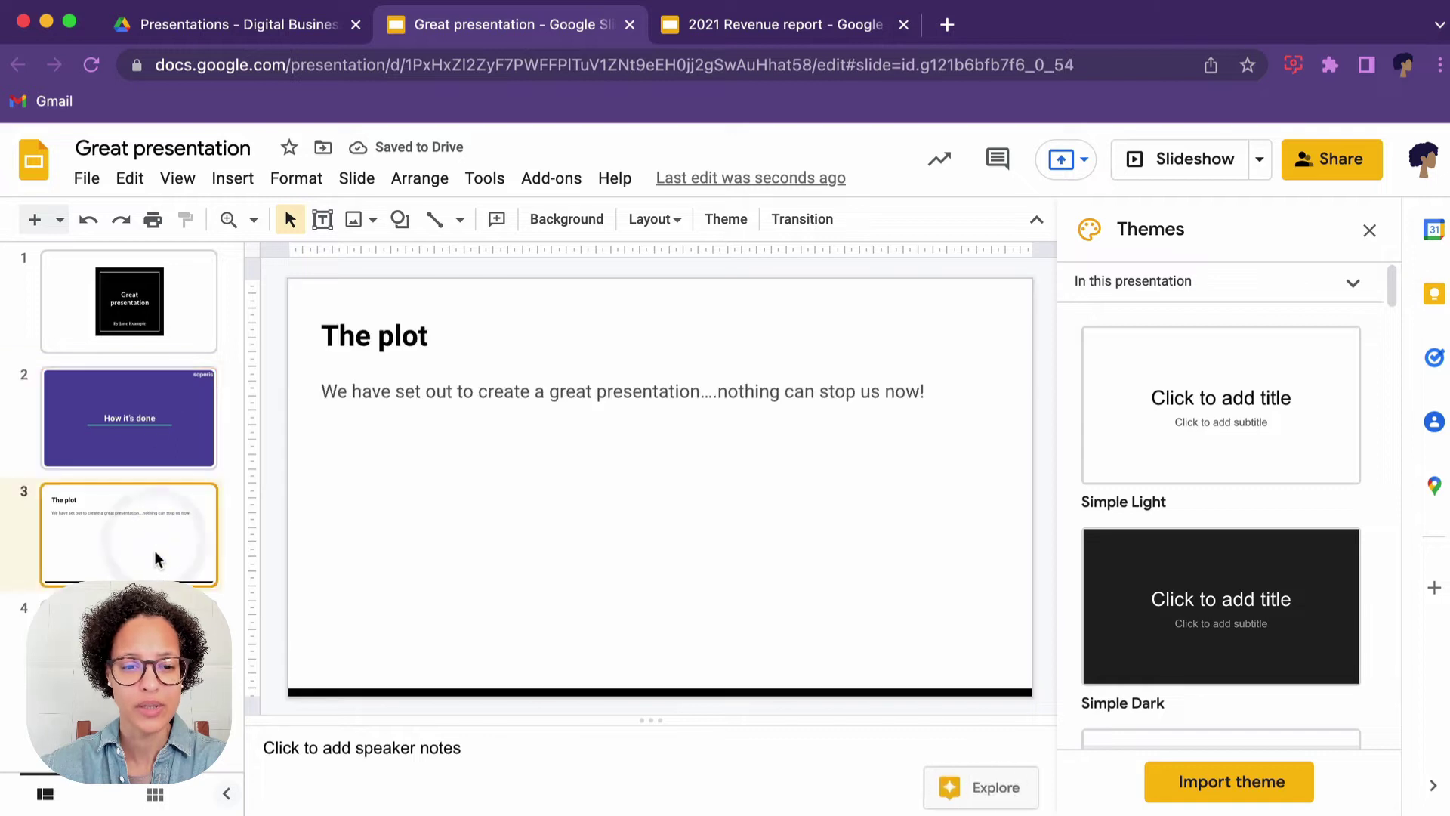
{"action": "left_click", "coordinate": [160, 612]}
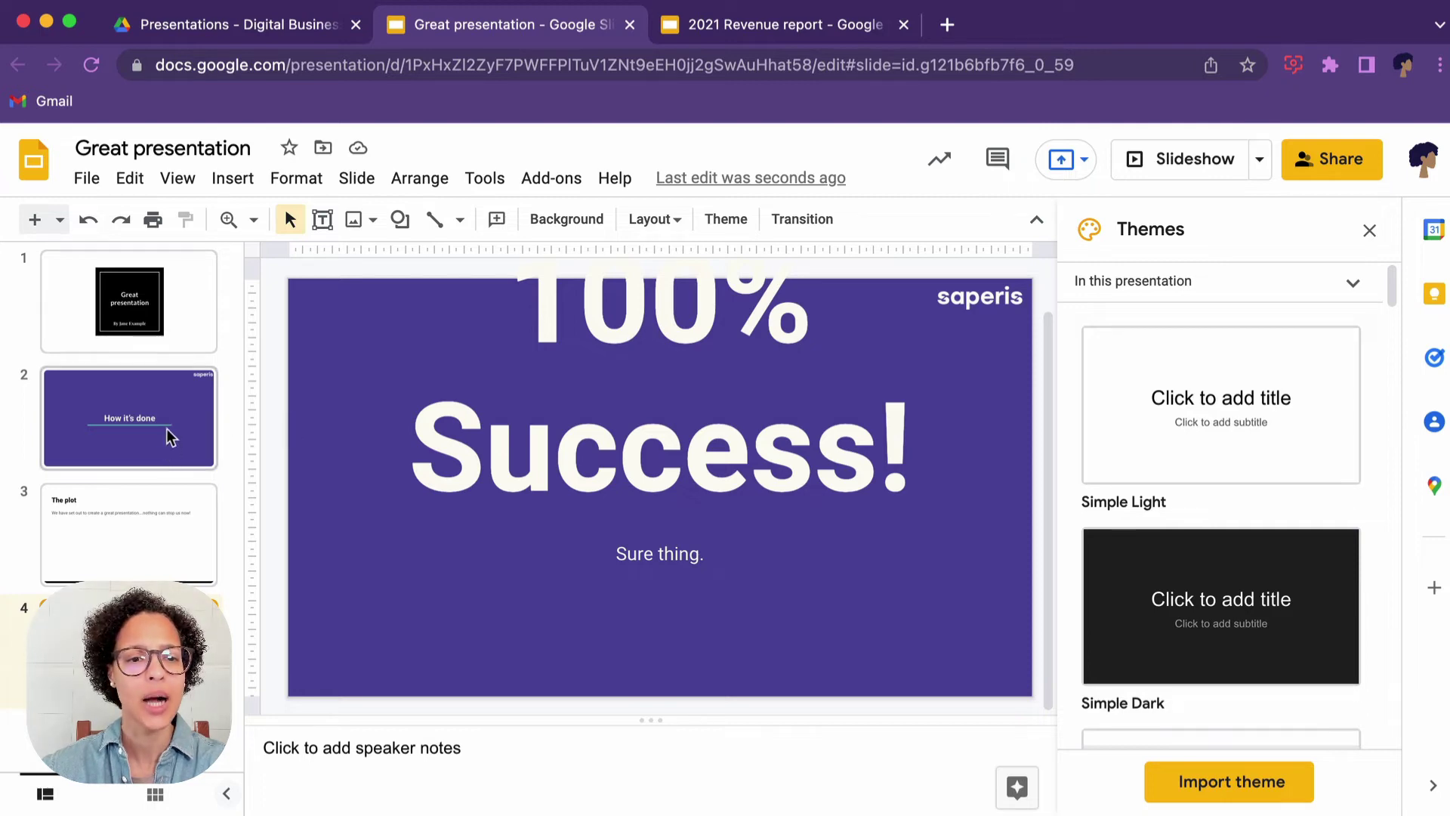
{"action": "right_click", "coordinate": [148, 441]}
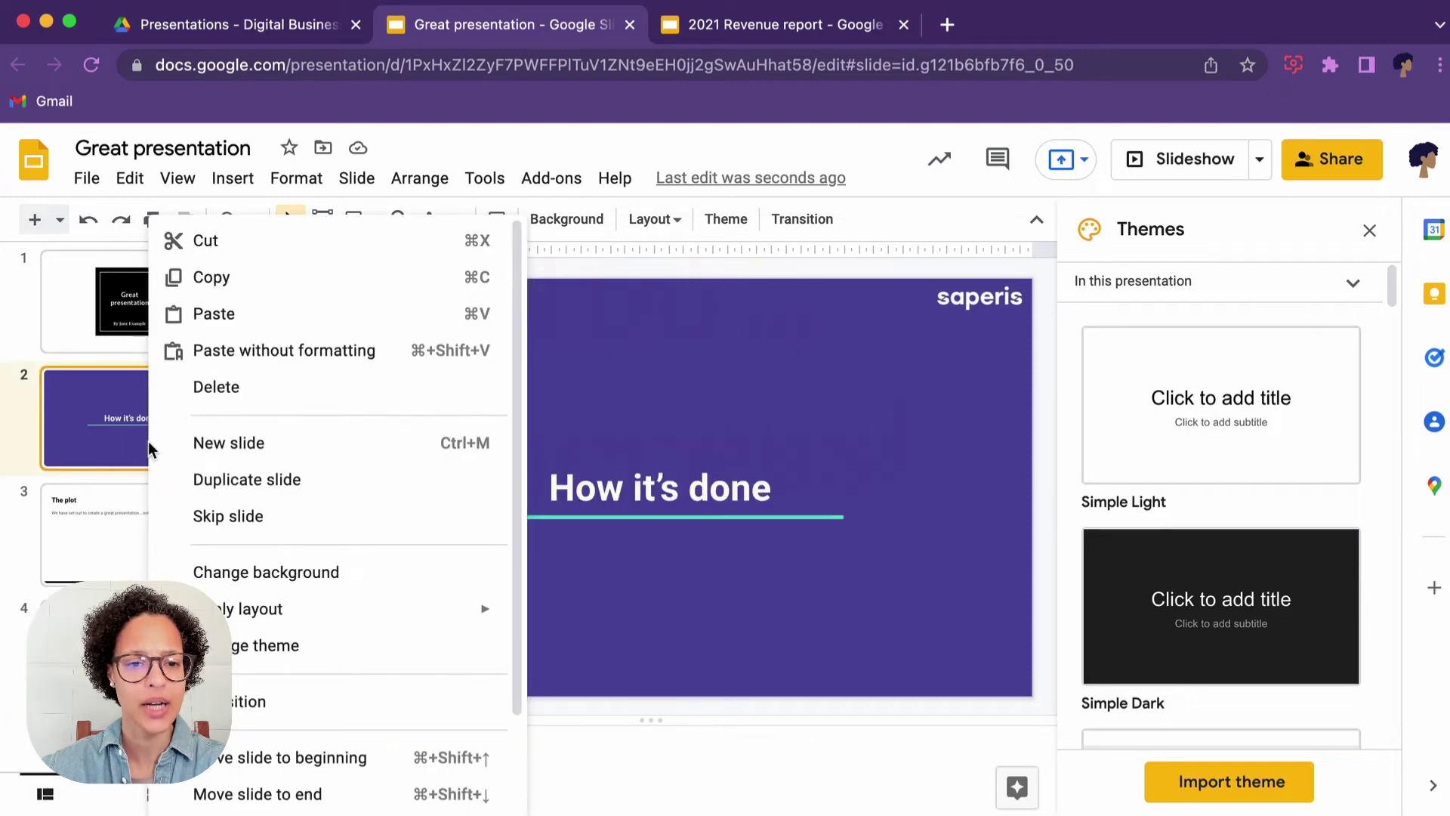
{"action": "left_click", "coordinate": [211, 277]}
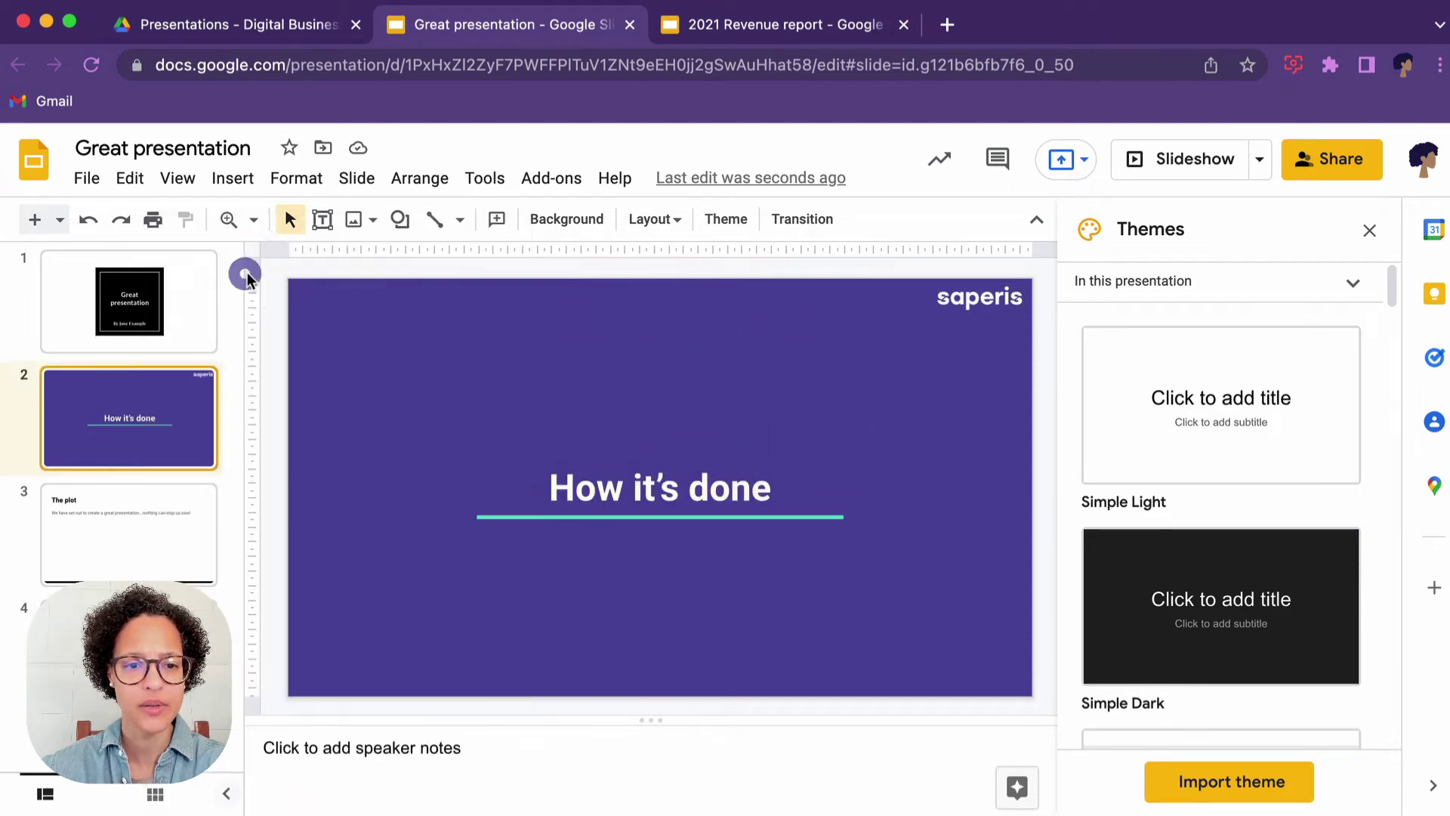
Return to the 2021 Revenue report deck and close its Themes panel
{"action": "left_click", "coordinate": [717, 30]}
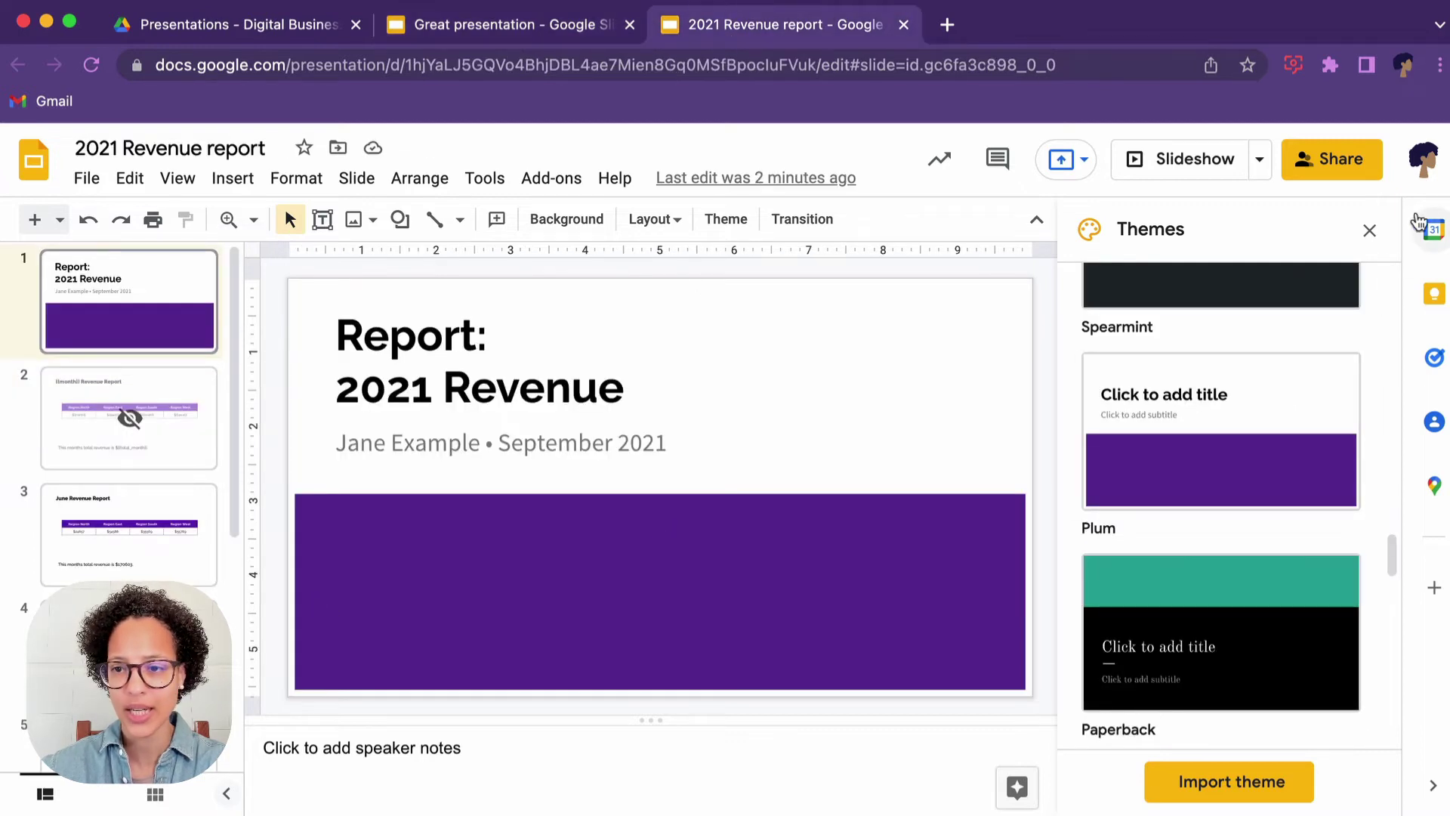
{"action": "left_click", "coordinate": [1369, 230]}
{"action": "scroll", "coordinate": [211, 615], "scroll_direction": "down", "scroll_amount": 5}
{"action": "scroll", "coordinate": [110, 635], "scroll_direction": "up", "scroll_amount": 5}
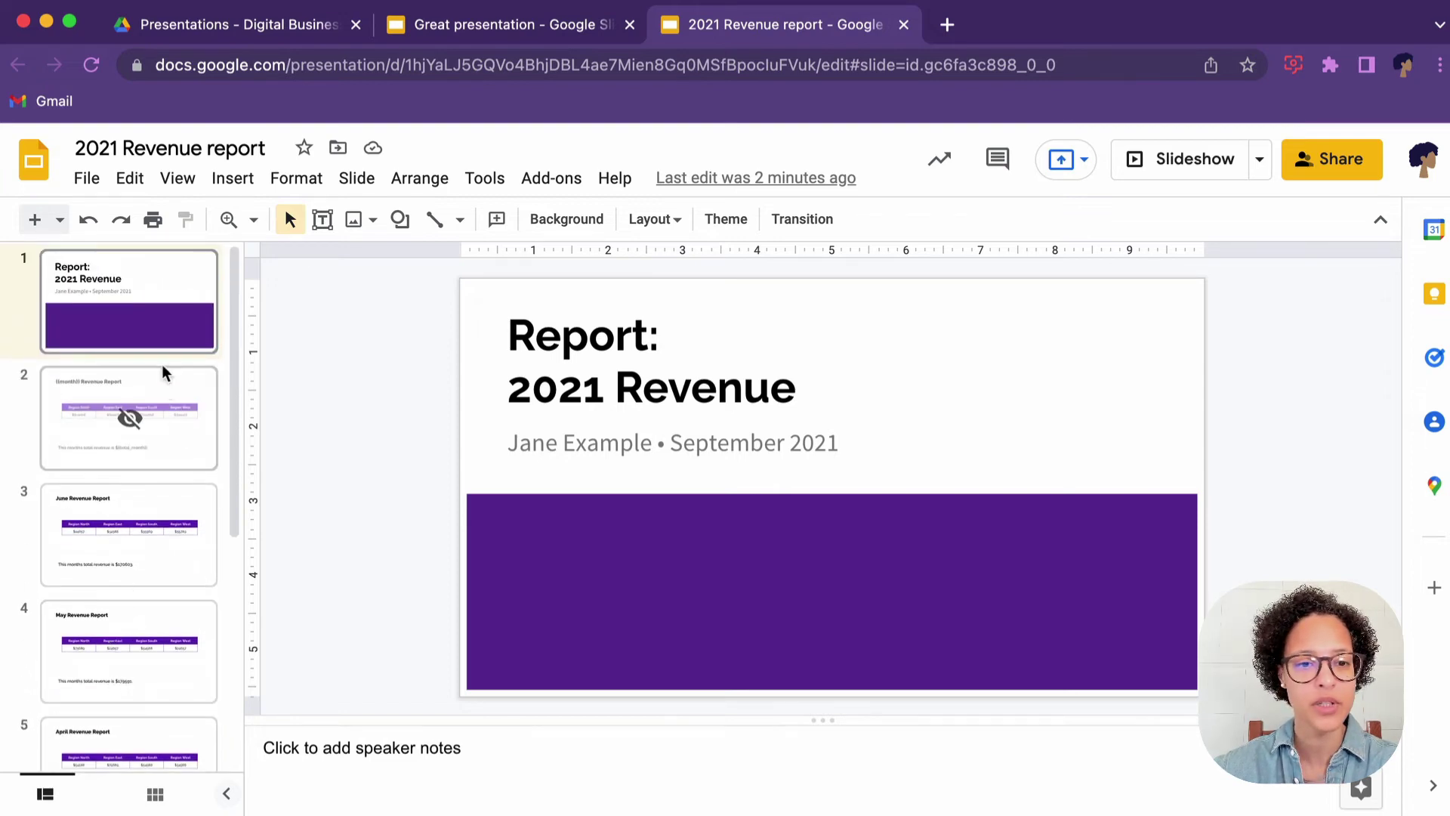
Paste the copied How it's done slide after slide 1, keeping its original saperis styling
{"action": "right_click", "coordinate": [157, 337]}
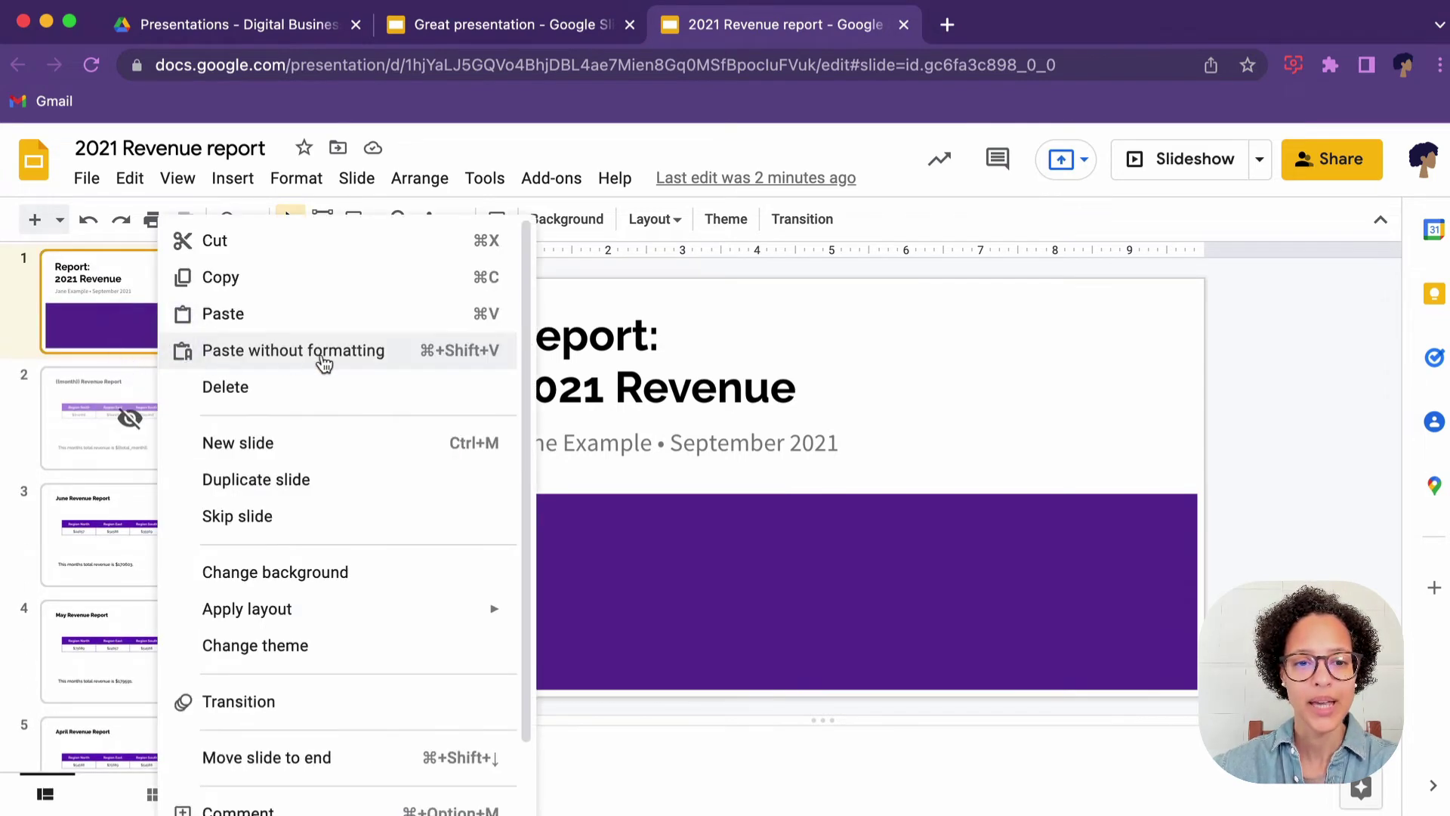
{"action": "left_click", "coordinate": [292, 314]}
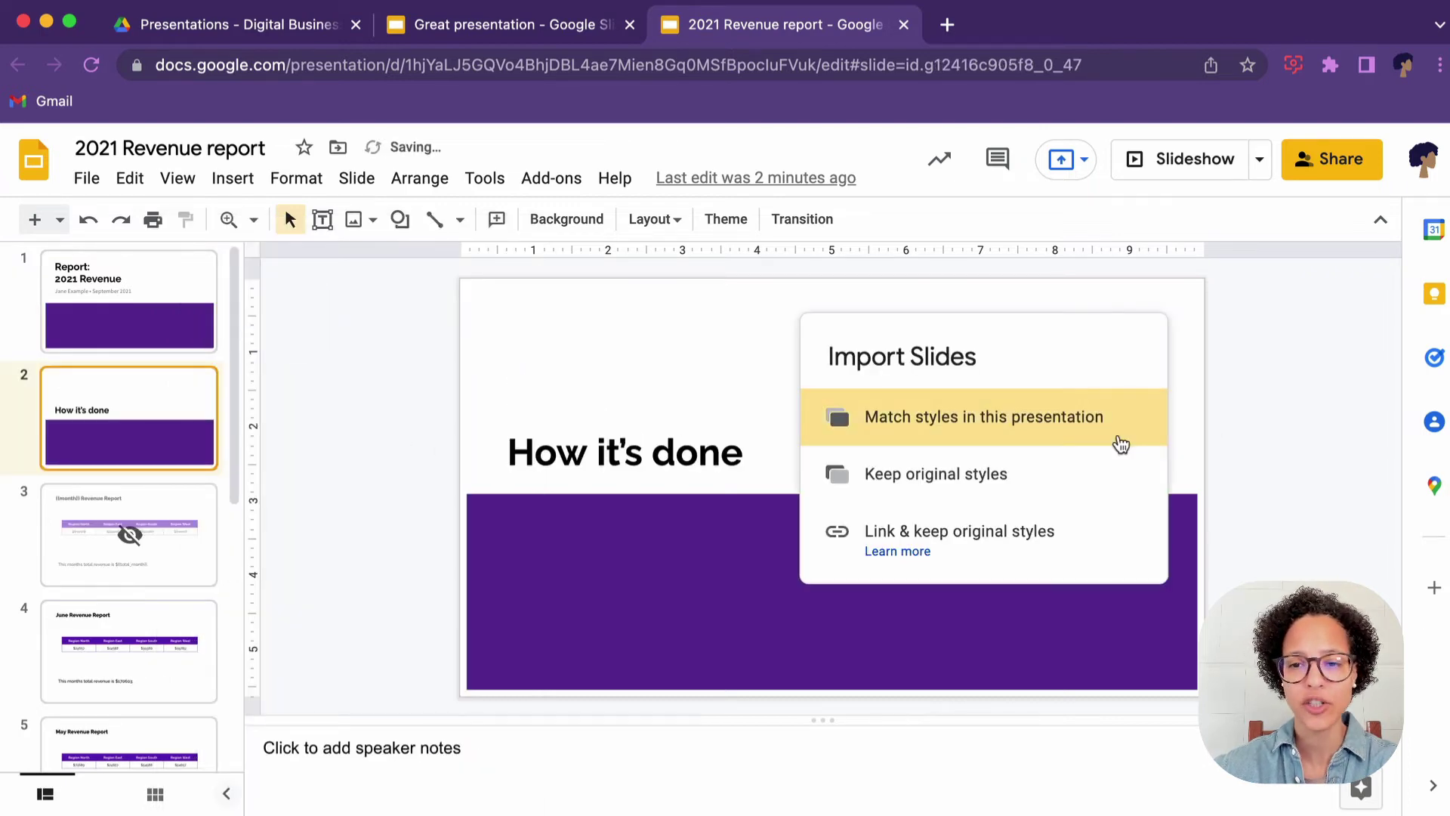
{"action": "left_click", "coordinate": [1046, 495]}
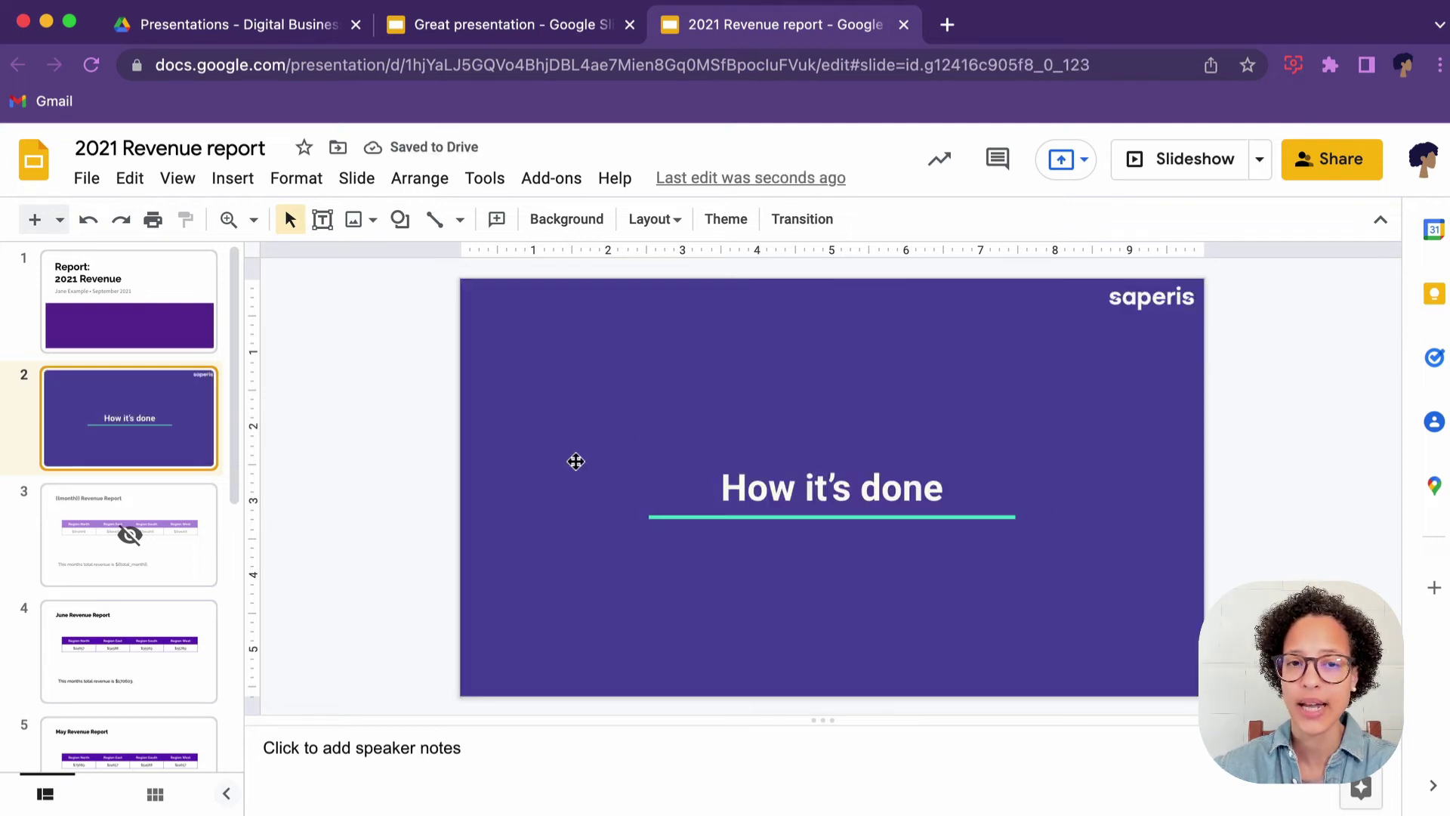
Open the 2021 Revenue report's theme builder and list its themes, Plum and saperis
{"action": "left_click", "coordinate": [165, 346]}
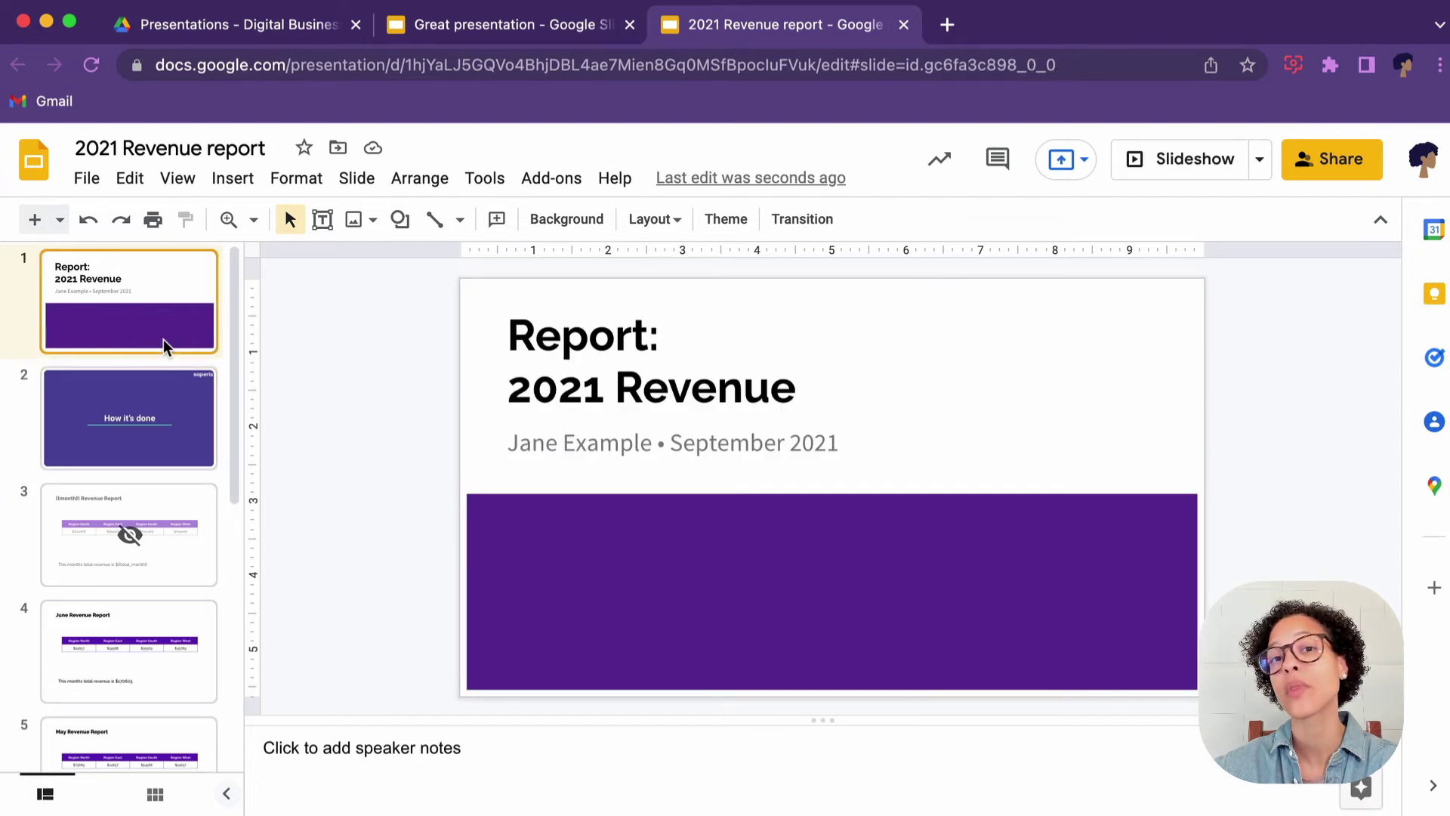
{"action": "left_click", "coordinate": [179, 181]}
{"action": "left_click", "coordinate": [296, 336]}
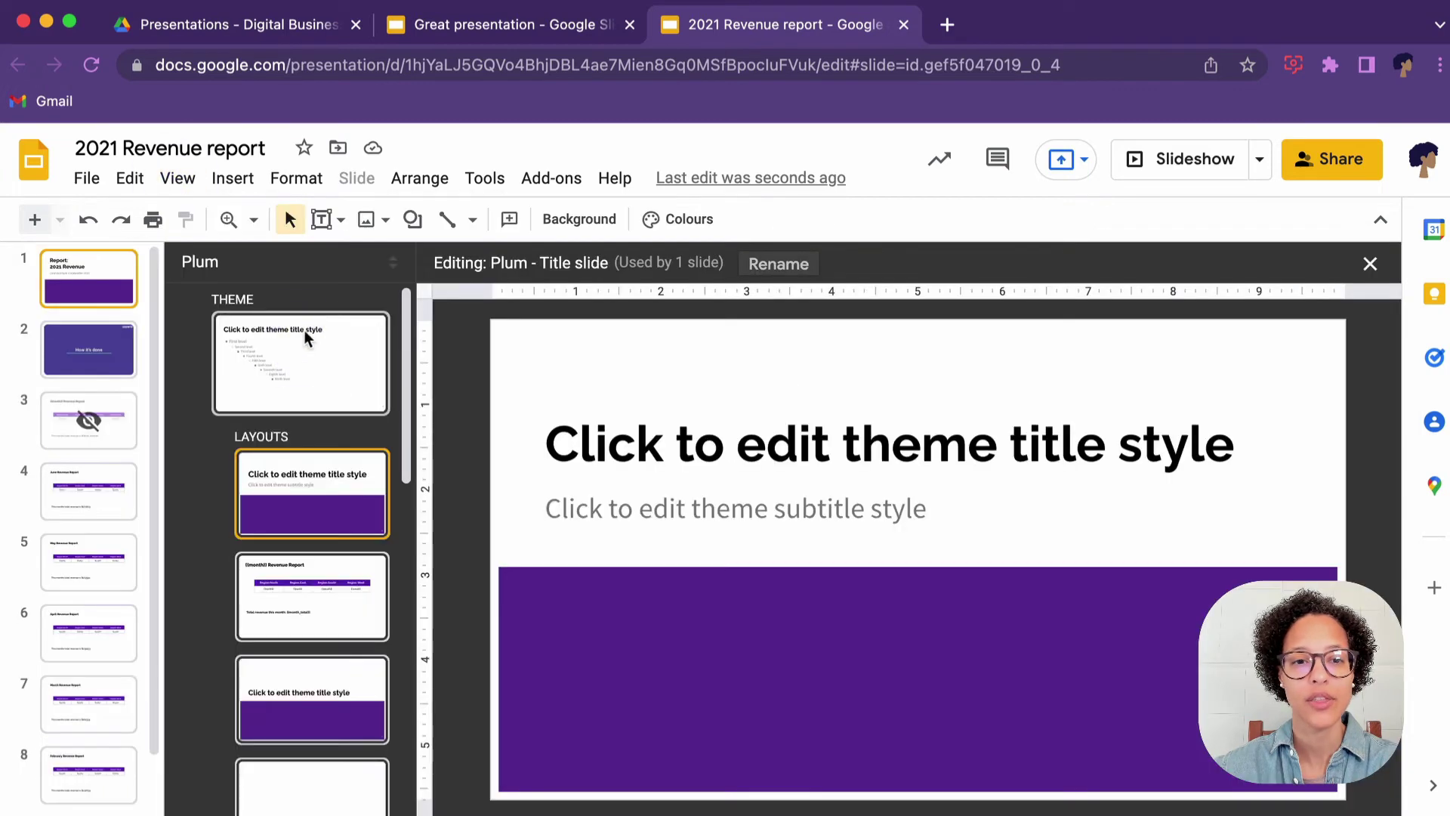
{"action": "left_click", "coordinate": [393, 263]}
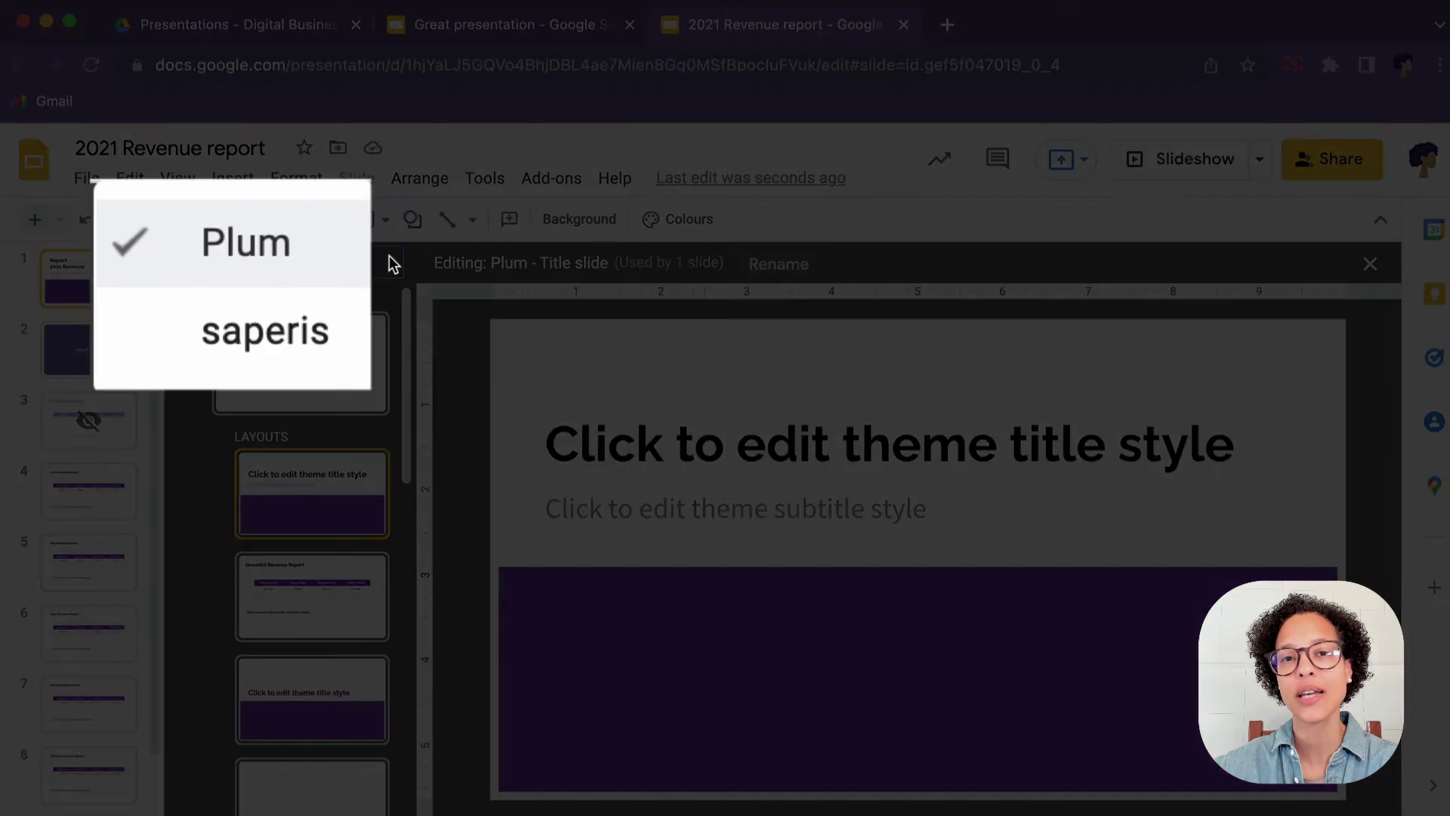